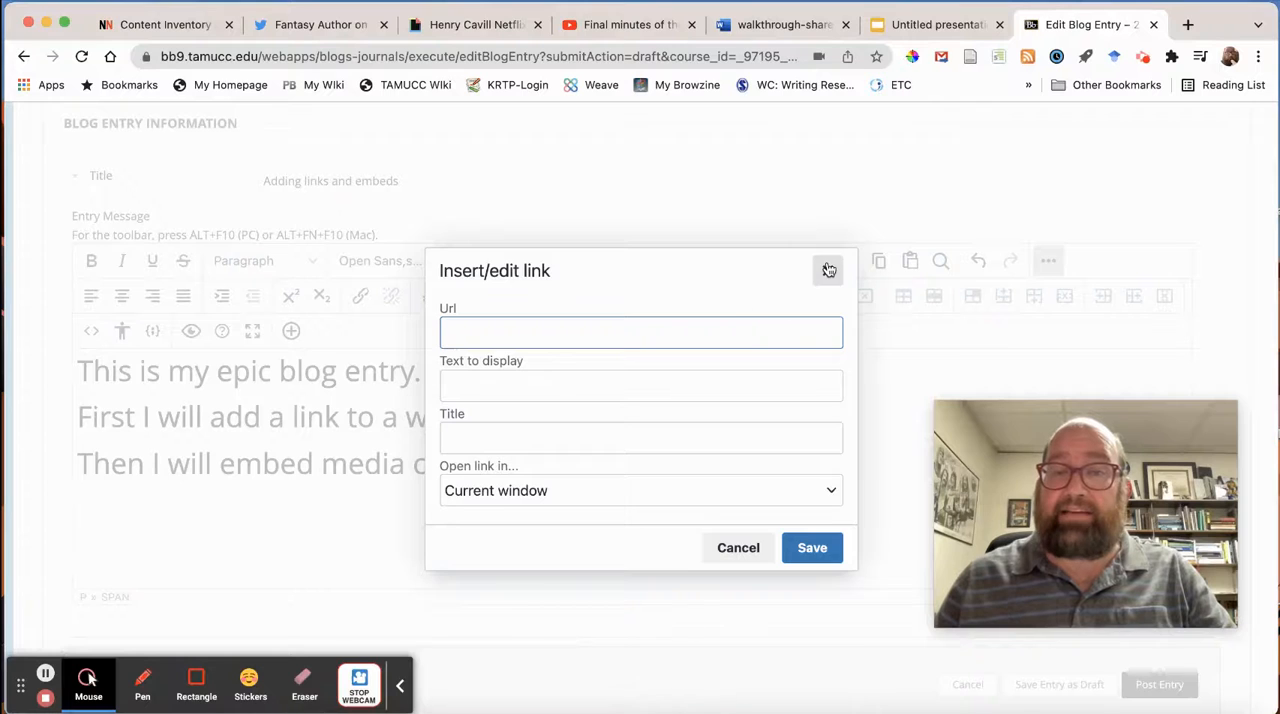
Dismiss the empty link dialog and look at the blog entry's HTML source code without changing it.
{"action": "left_click", "coordinate": [828, 270]}
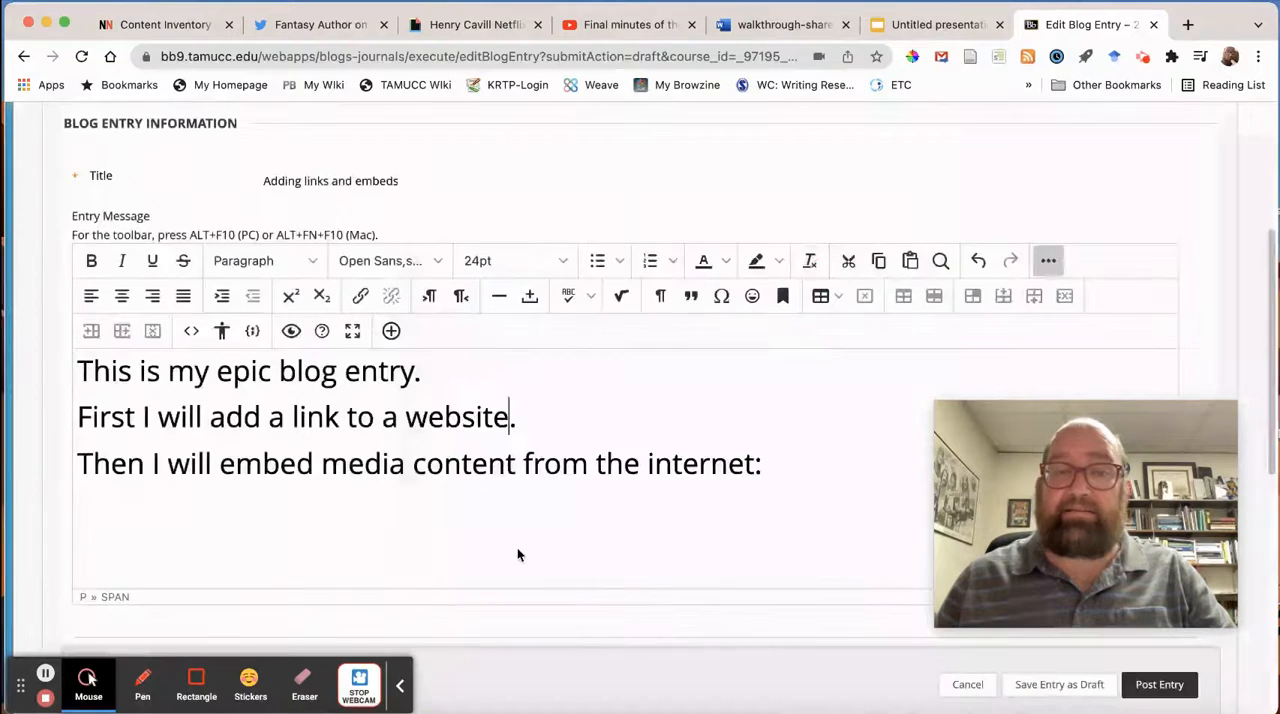
{"action": "left_click", "coordinate": [191, 331]}
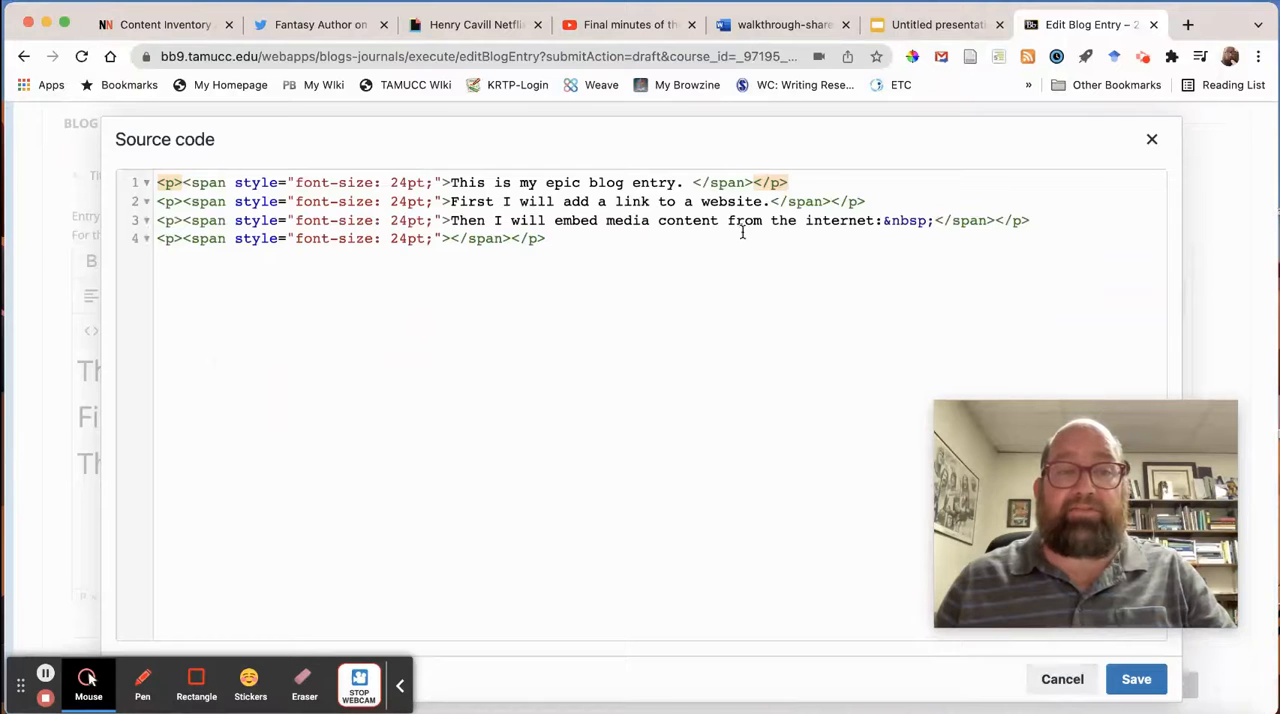
{"action": "left_click", "coordinate": [1151, 139]}
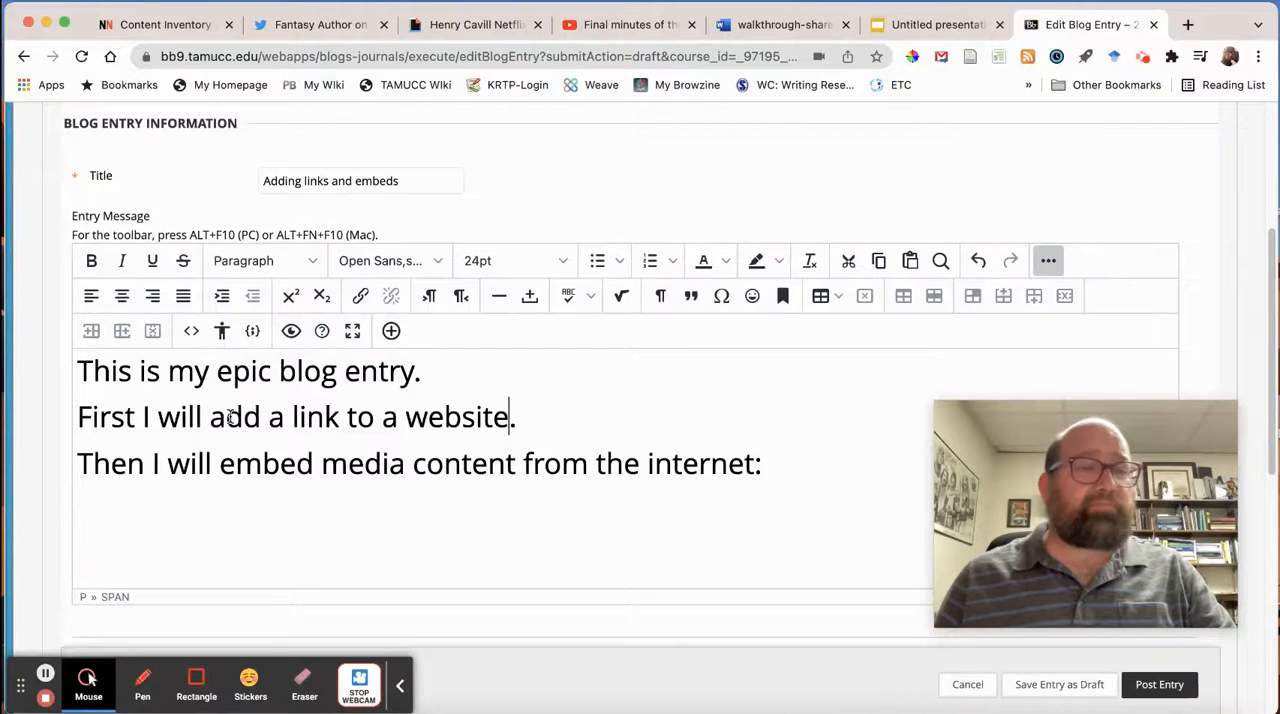
Copy the web address of the Nielsen Norman Group article on content inventory and auditing, and return to the blog entry.
{"action": "left_click_drag", "start_coordinate": [226, 418], "coordinate": [495, 424]}
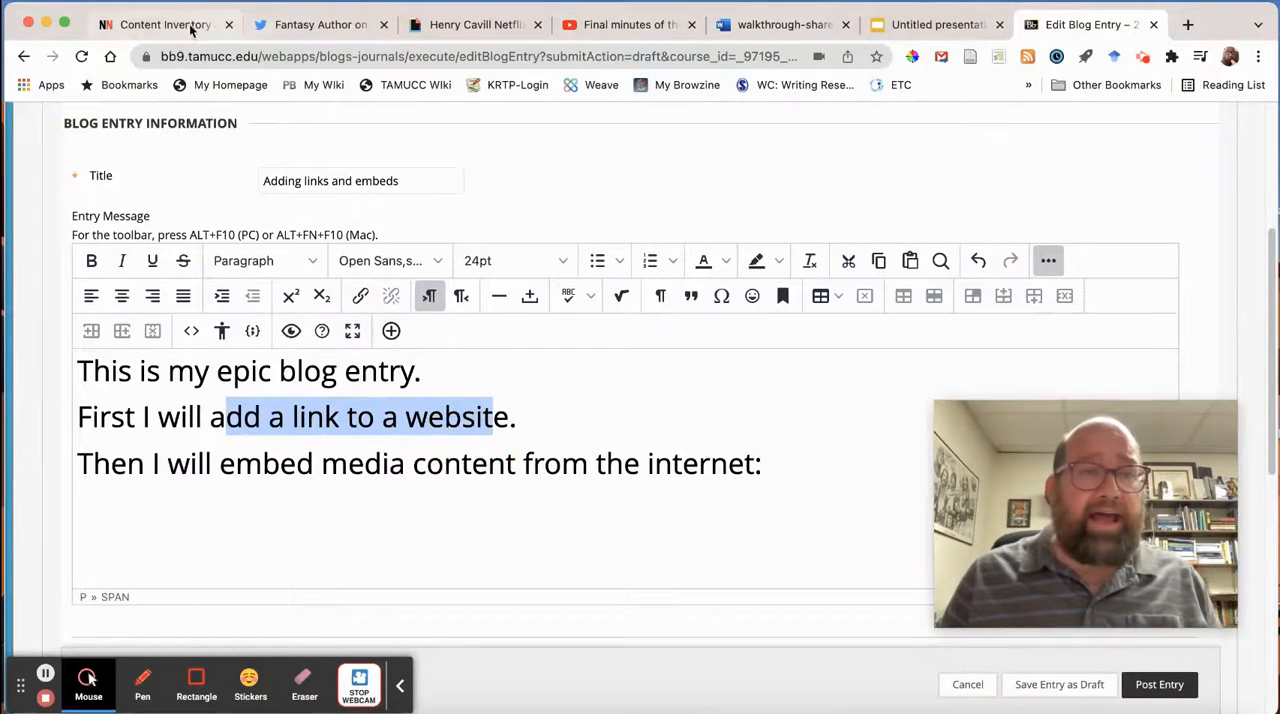
{"action": "left_click", "coordinate": [140, 24]}
{"action": "left_click", "coordinate": [268, 60]}
{"action": "right_click", "coordinate": [268, 60]}
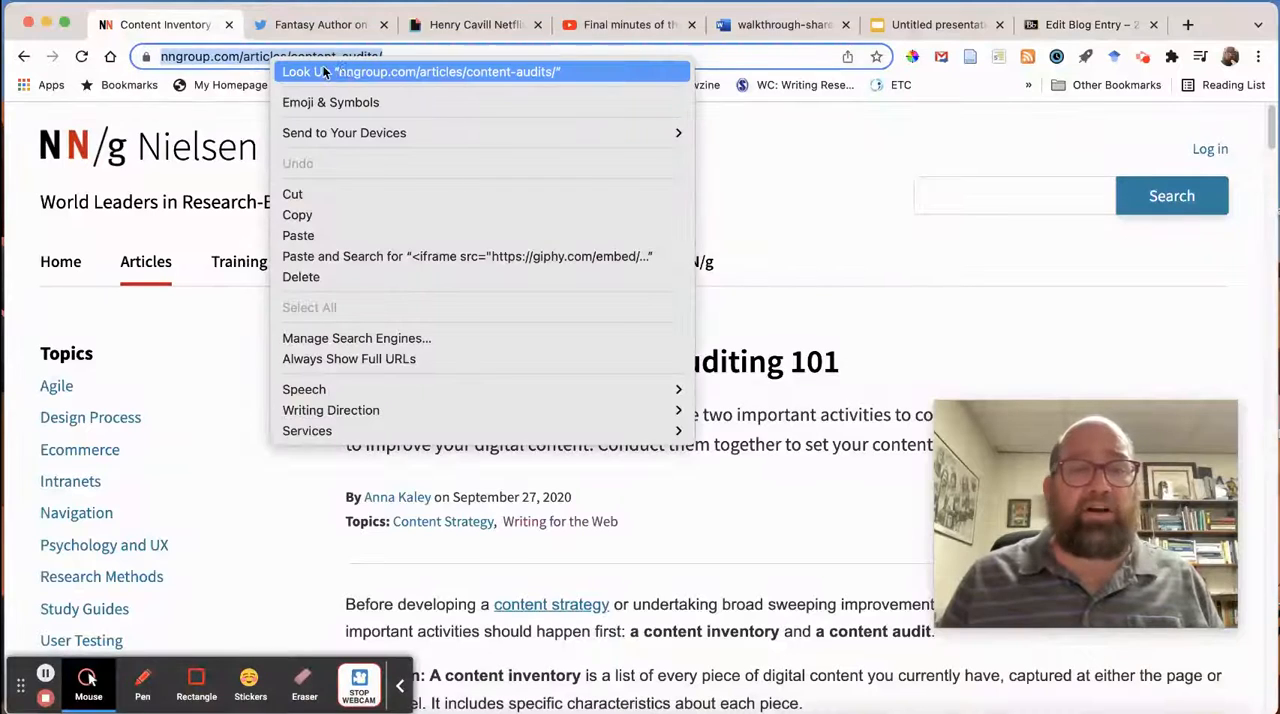
{"action": "left_click", "coordinate": [346, 212]}
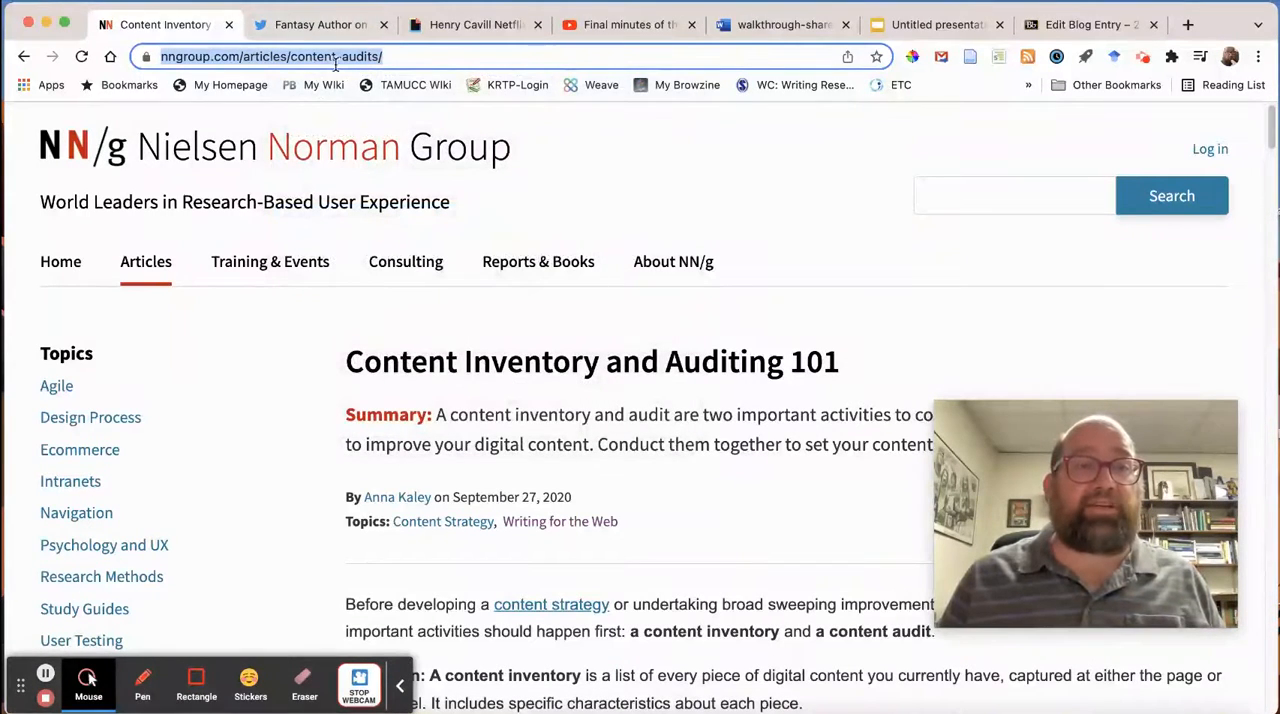
{"action": "left_click", "coordinate": [1055, 20]}
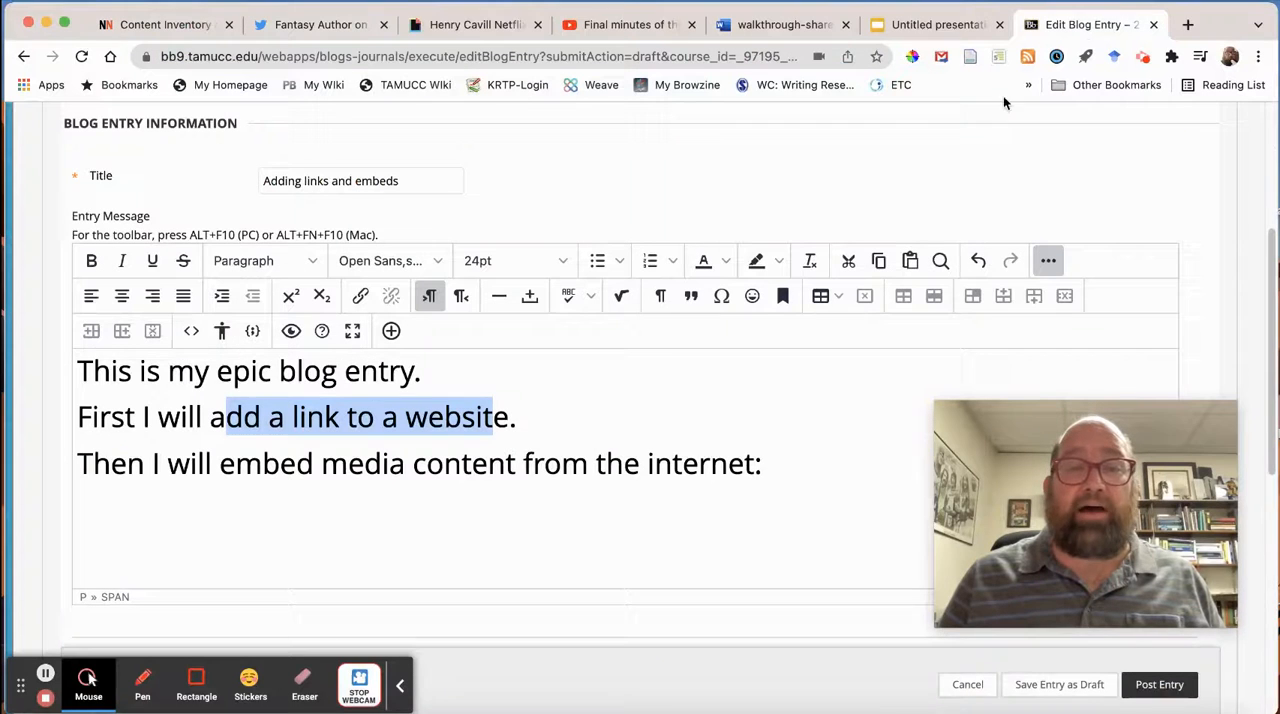
{"action": "left_click", "coordinate": [575, 420]}
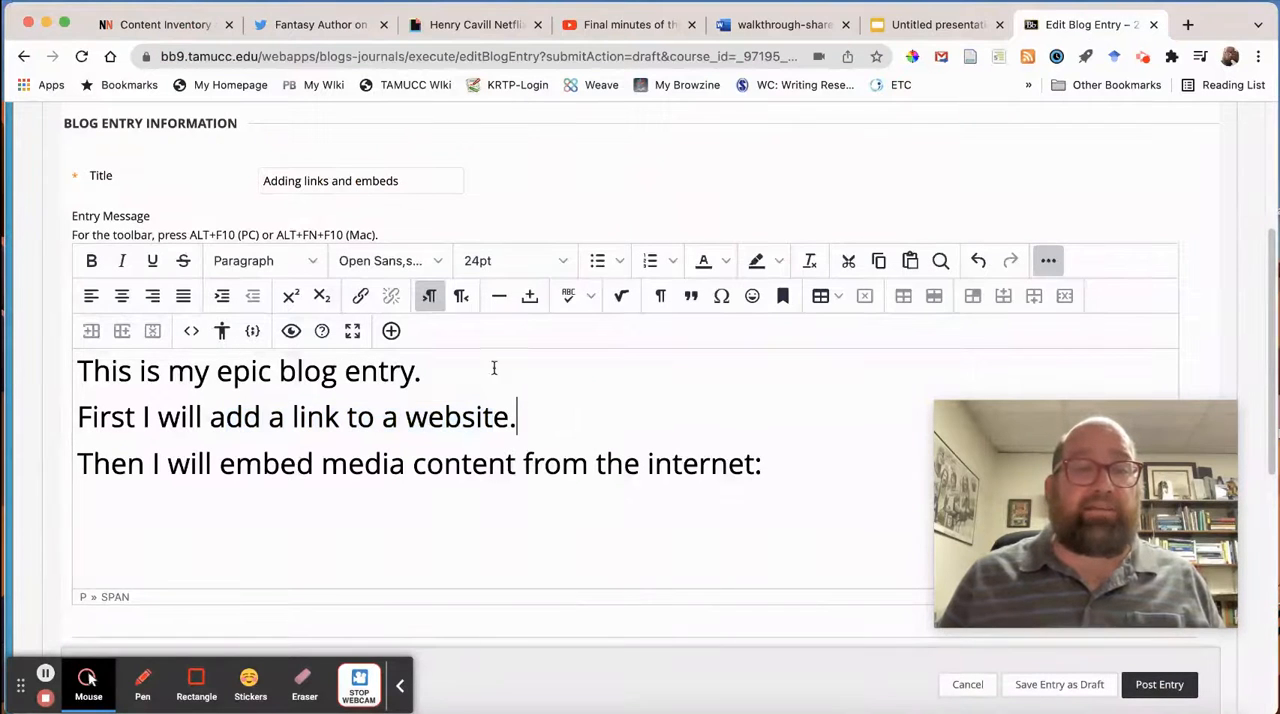
{"action": "left_click", "coordinate": [359, 297]}
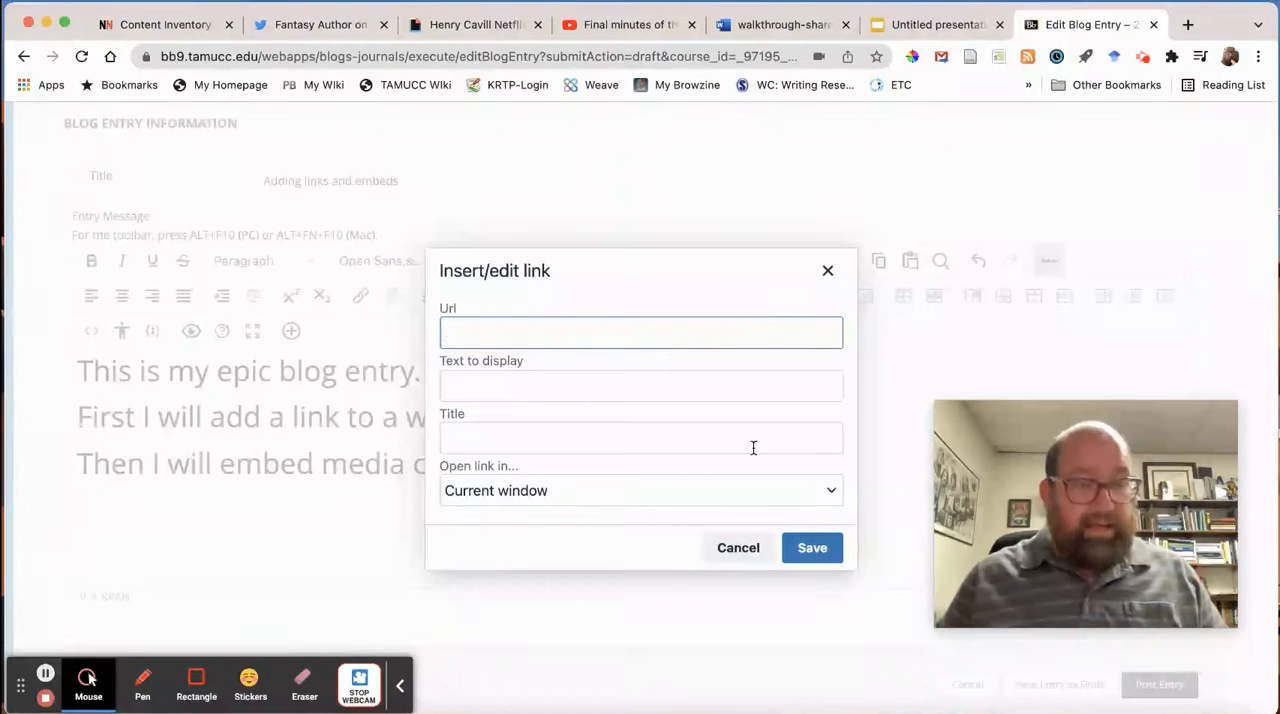
{"action": "key", "text": "super+v"}
{"action": "left_click", "coordinate": [637, 433]}
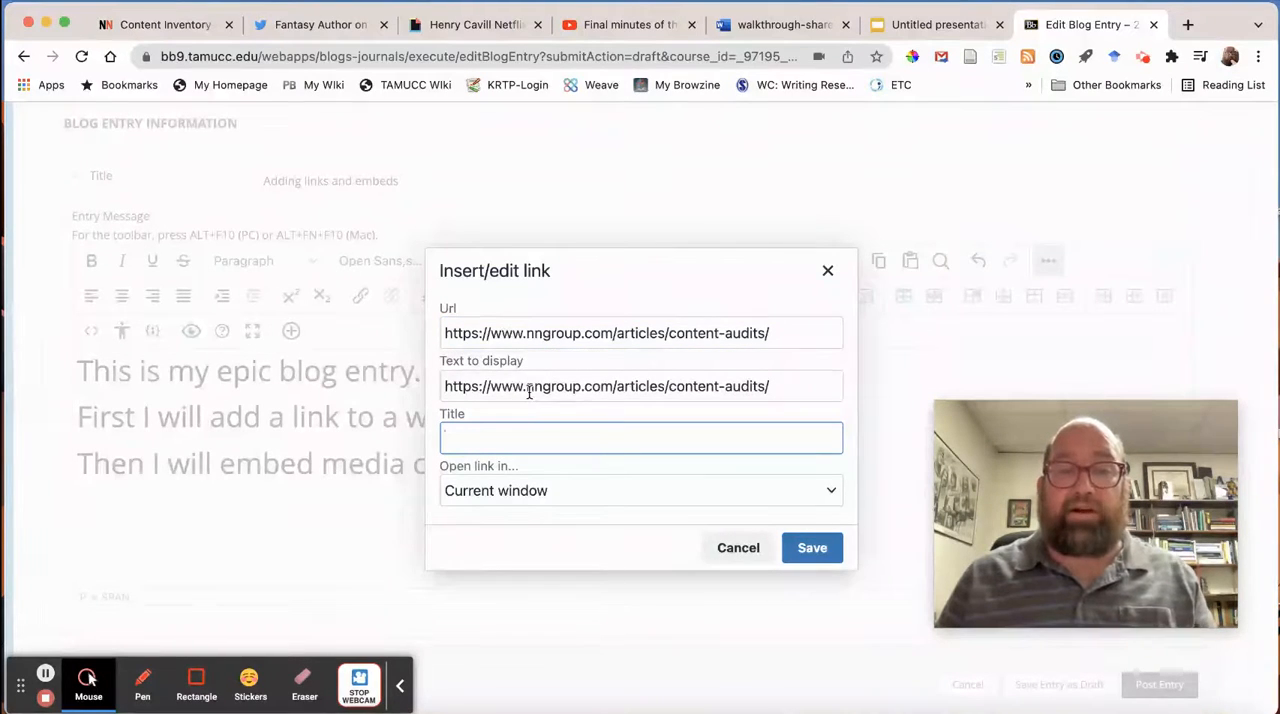
{"action": "left_click", "coordinate": [810, 549]}
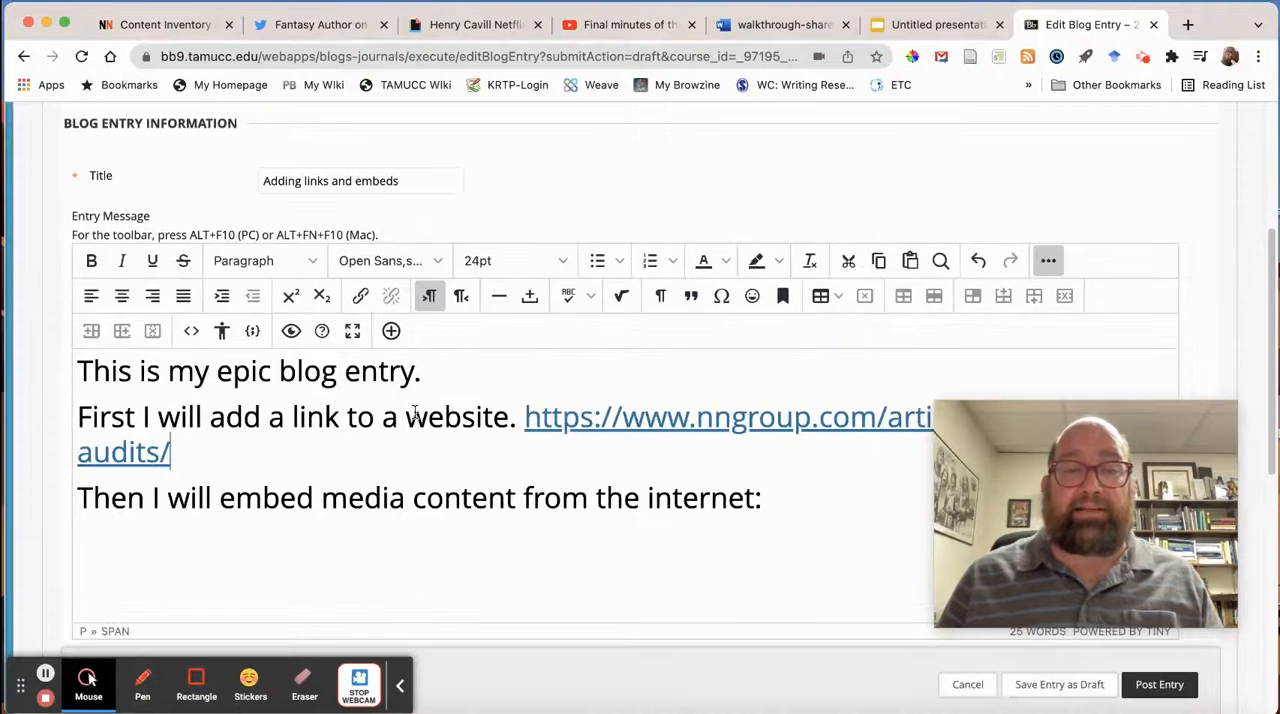
{"action": "left_click_drag", "start_coordinate": [520, 417], "coordinate": [526, 457]}
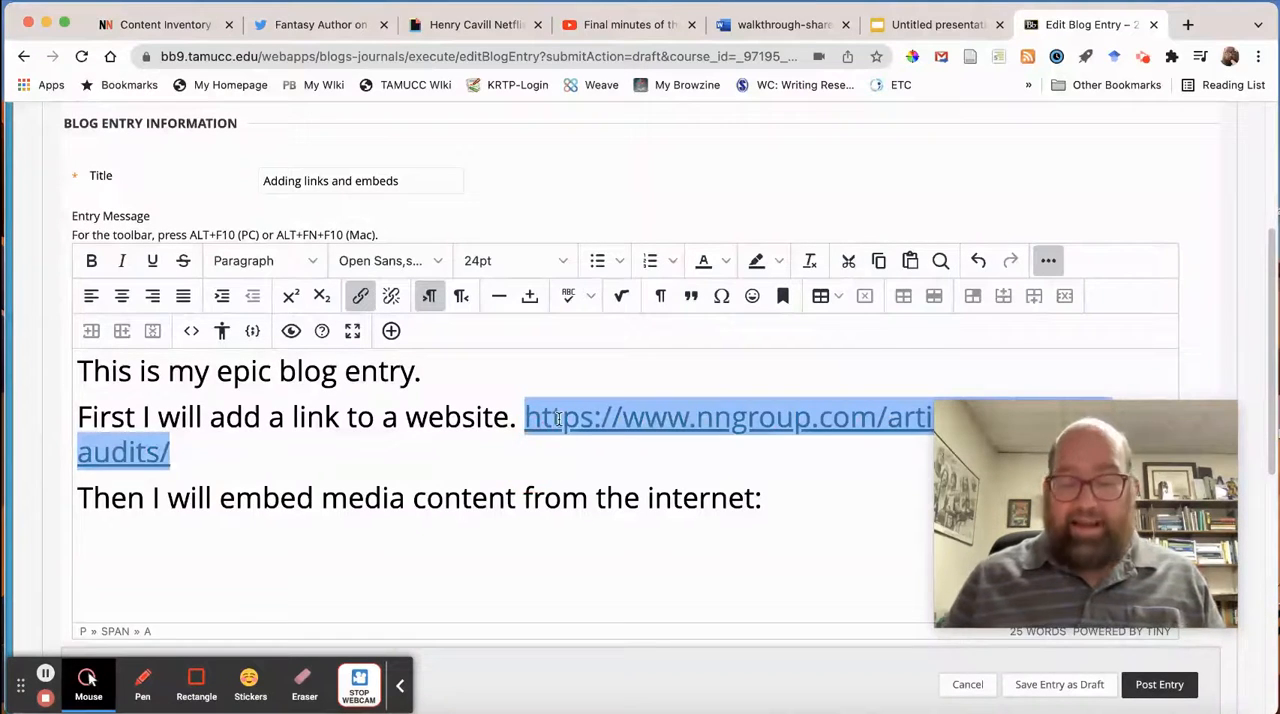
{"action": "key", "text": "BackSpace"}
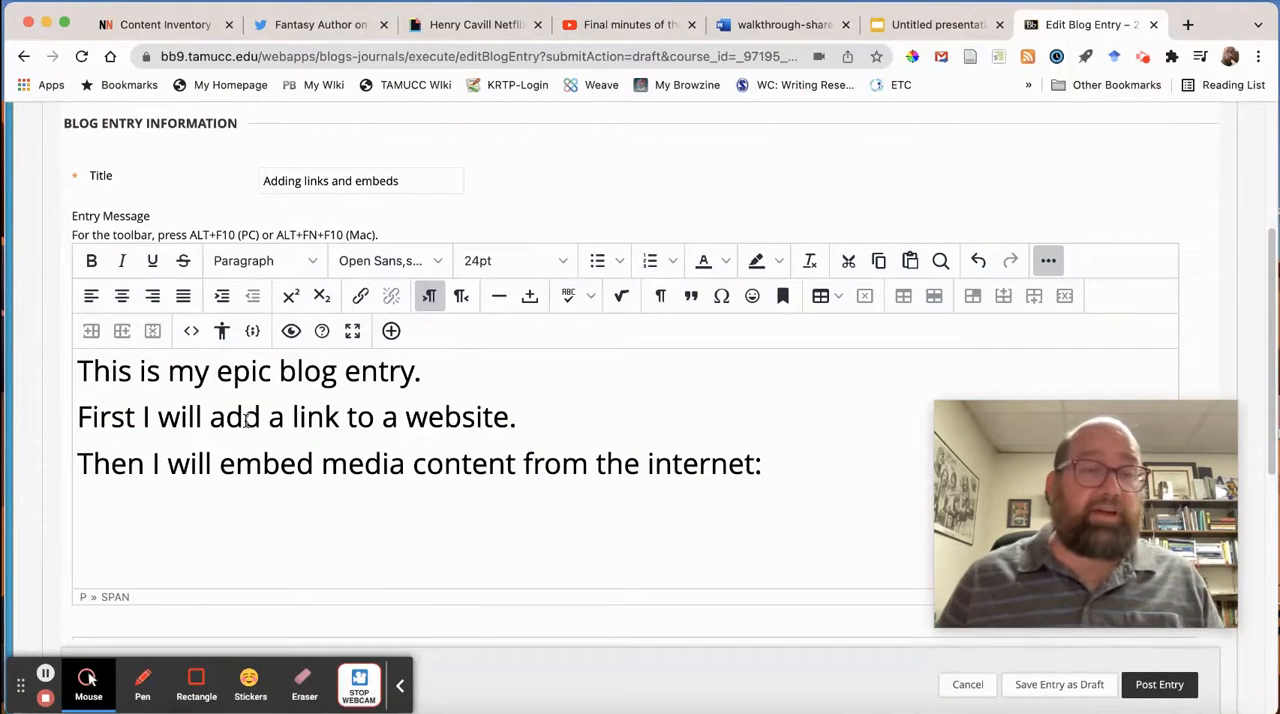
{"action": "left_click_drag", "start_coordinate": [226, 417], "coordinate": [503, 420]}
{"action": "left_click", "coordinate": [368, 296]}
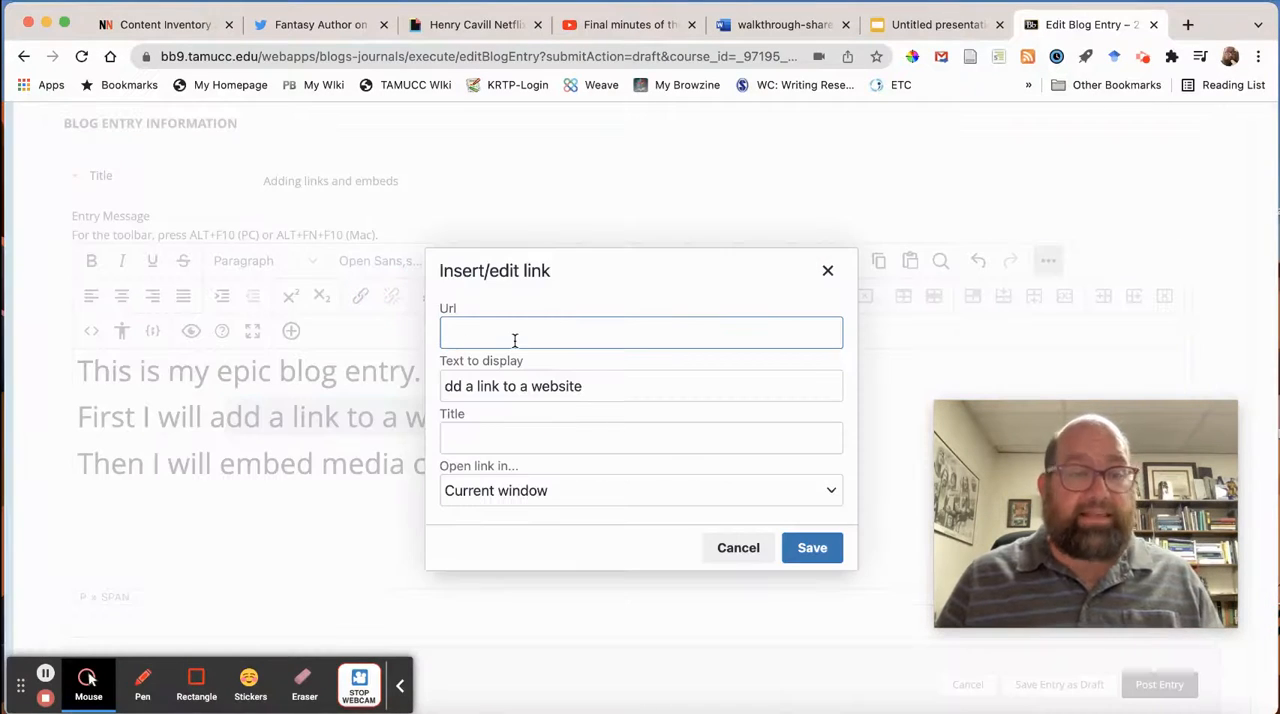
{"action": "key", "text": "super+v"}
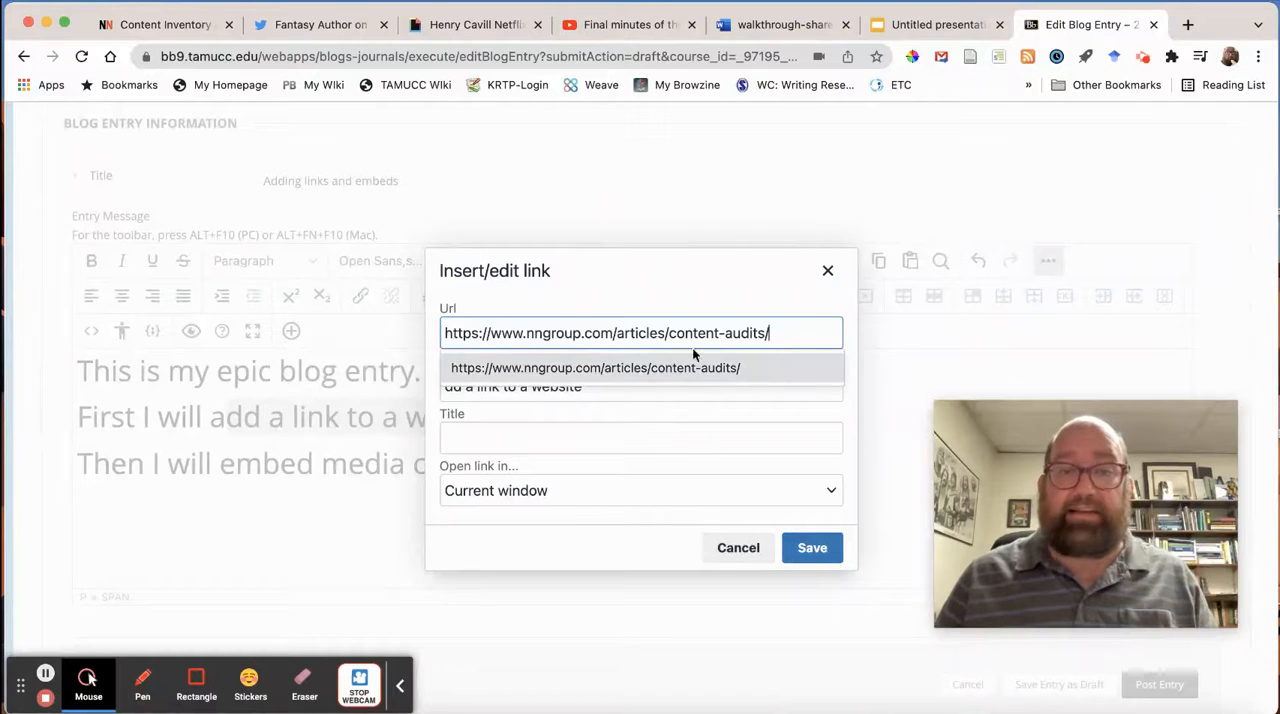
{"action": "left_click", "coordinate": [812, 549]}
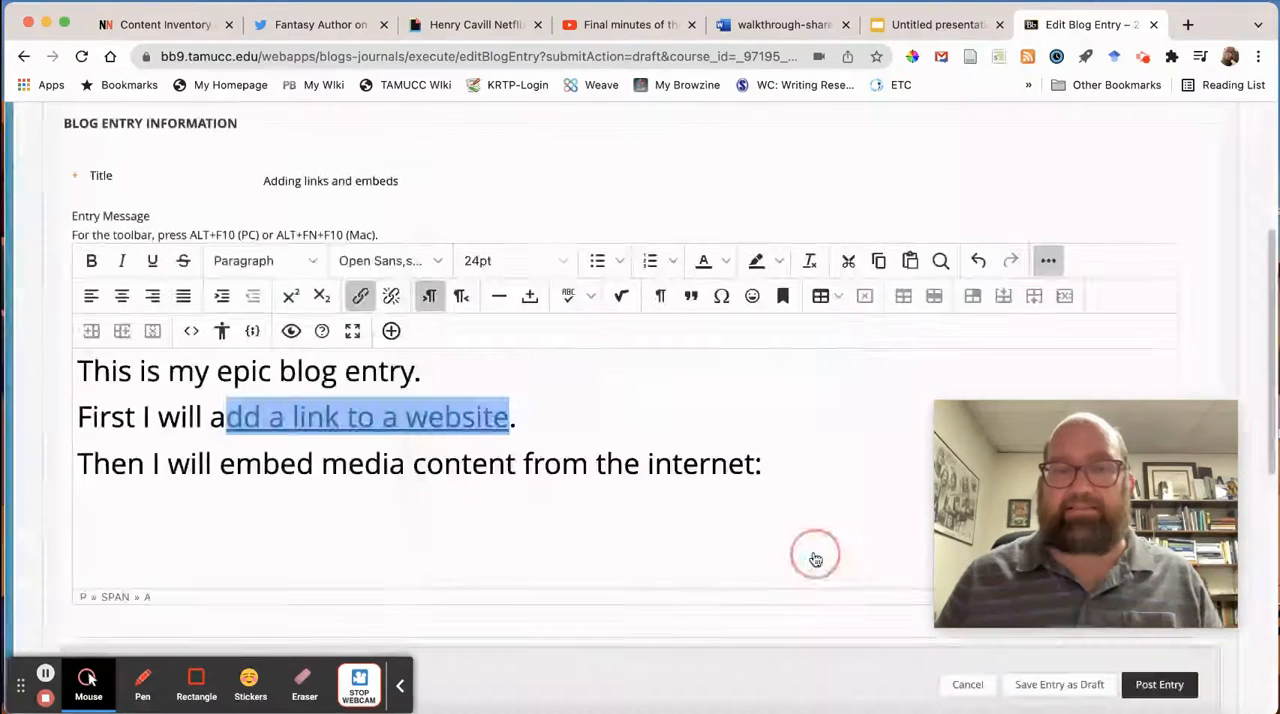
{"action": "left_click", "coordinate": [562, 399]}
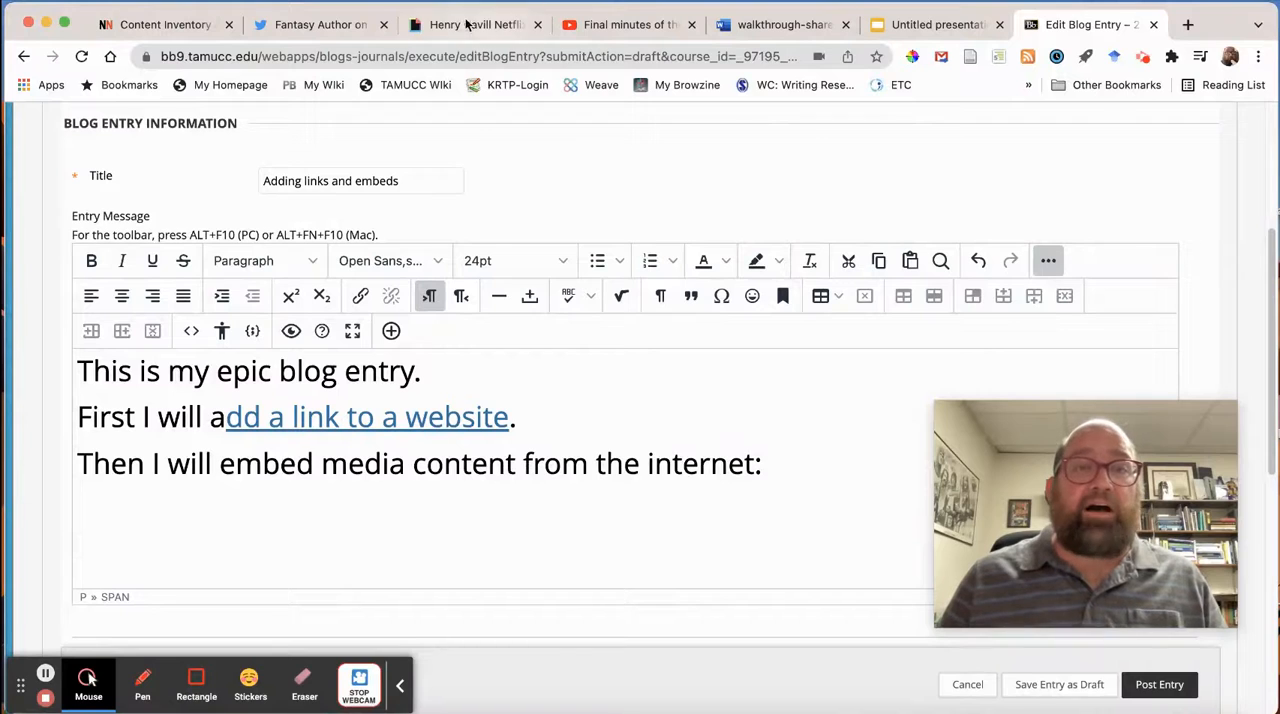
Look at the share options of the Witcher GIF on GIPHY and of the "Final minutes of the sale" video on YouTube.
{"action": "left_click", "coordinate": [335, 28]}
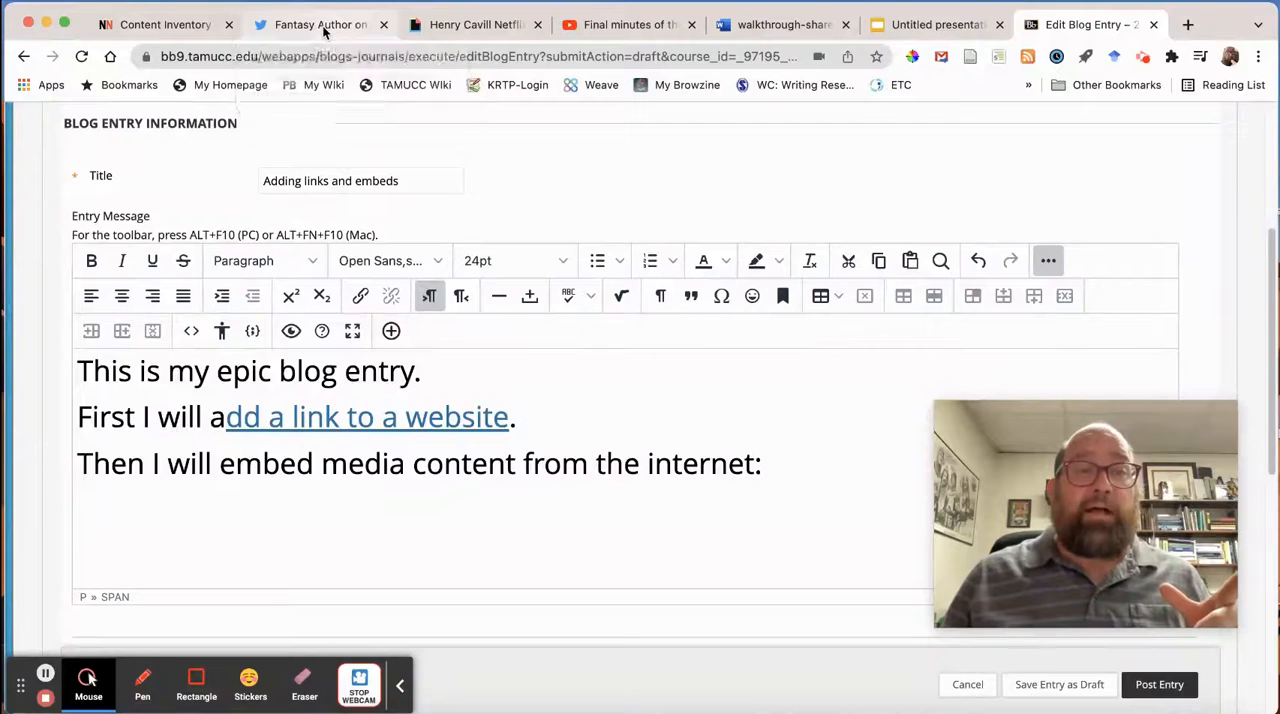
{"action": "left_click", "coordinate": [495, 28]}
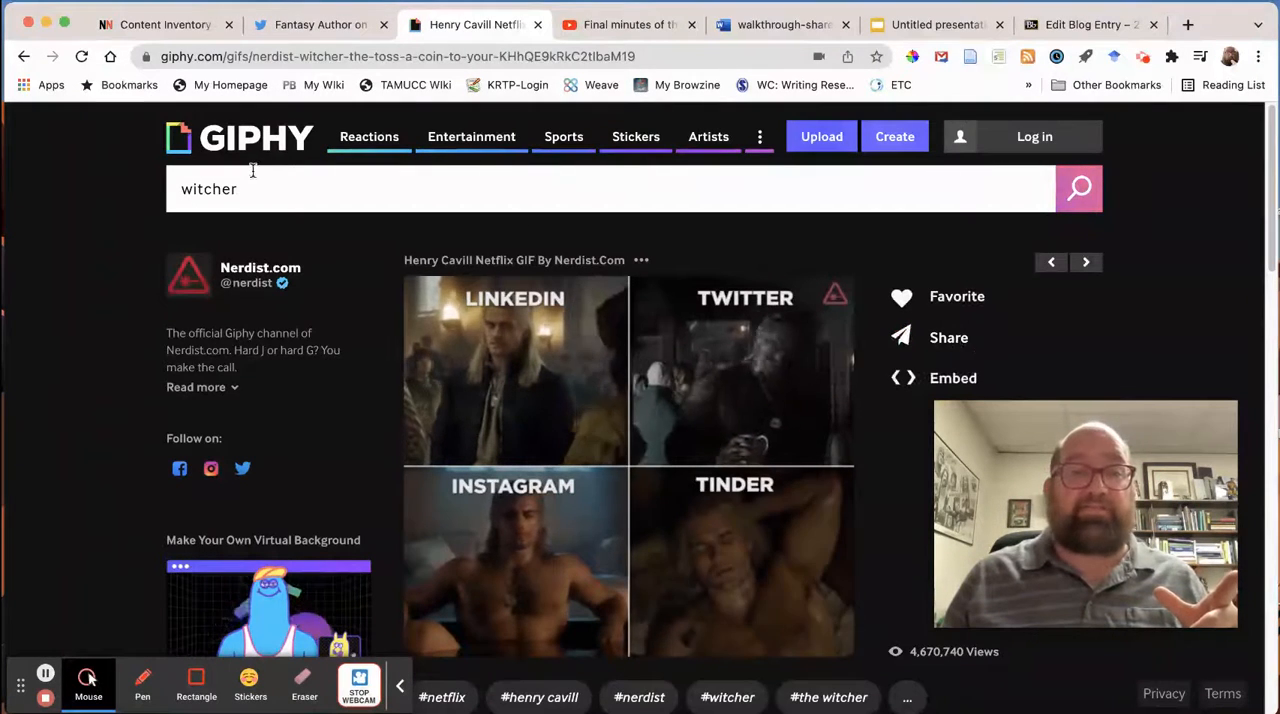
{"action": "left_click", "coordinate": [926, 345]}
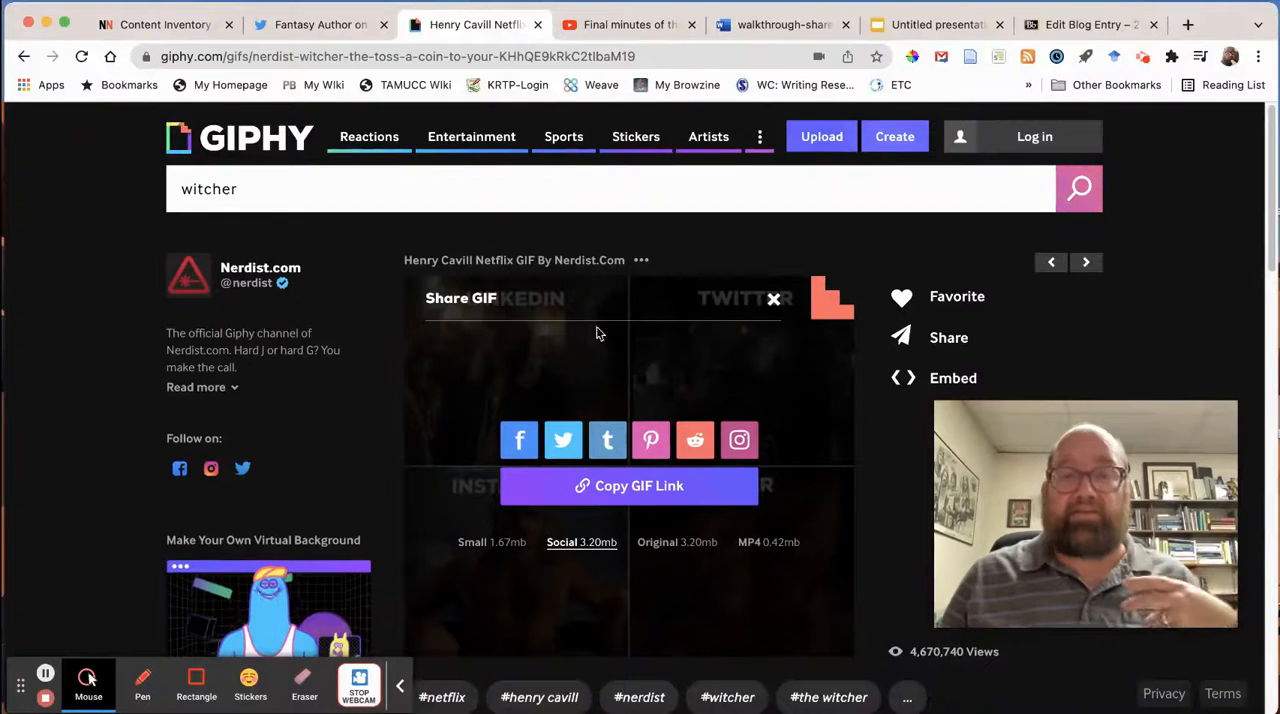
{"action": "left_click", "coordinate": [628, 25]}
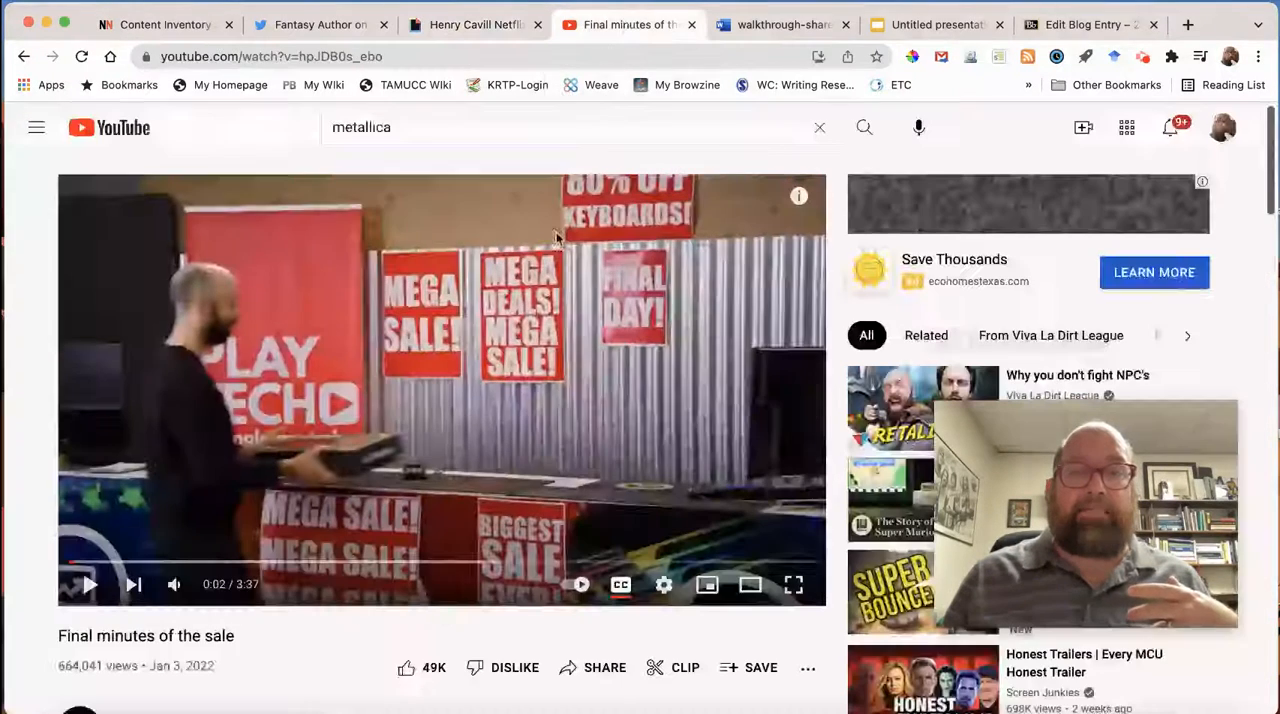
{"action": "left_click", "coordinate": [596, 668]}
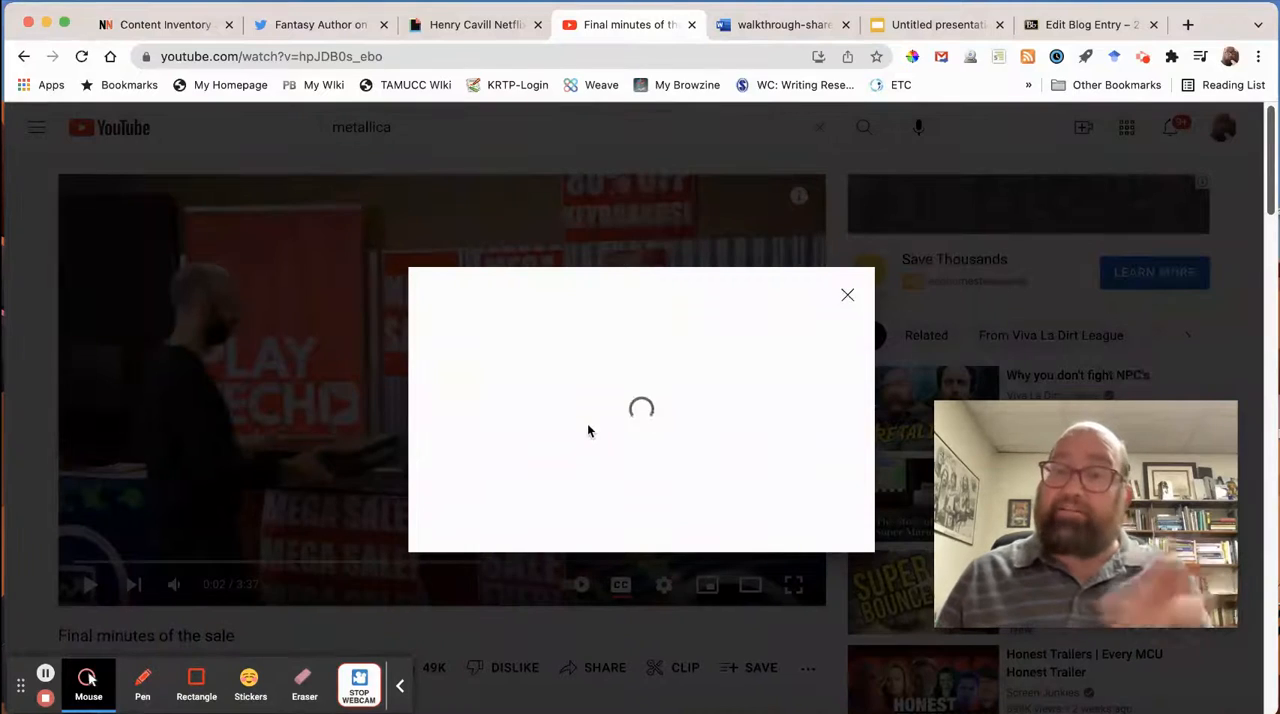
{"action": "left_click", "coordinate": [848, 300]}
Copy the embed code of the Witcher GIF on GIPHY with Responsive left off.
{"action": "left_click", "coordinate": [472, 24]}
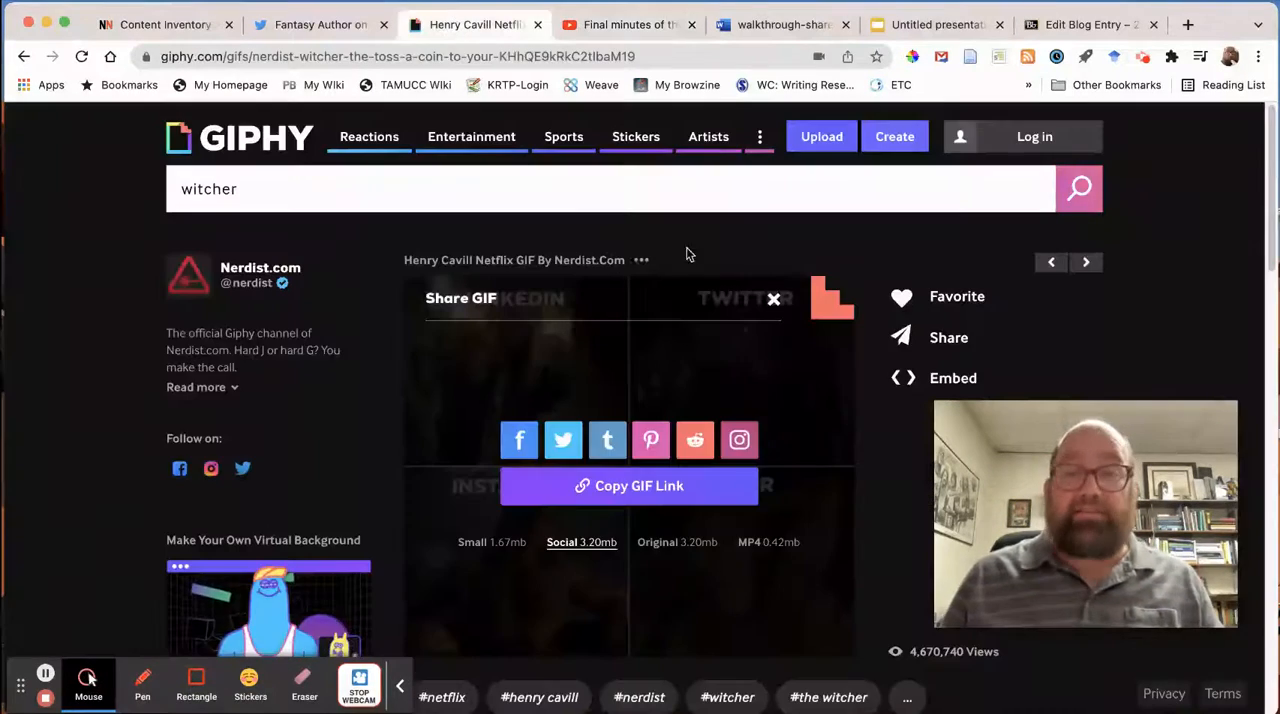
{"action": "left_click", "coordinate": [906, 382]}
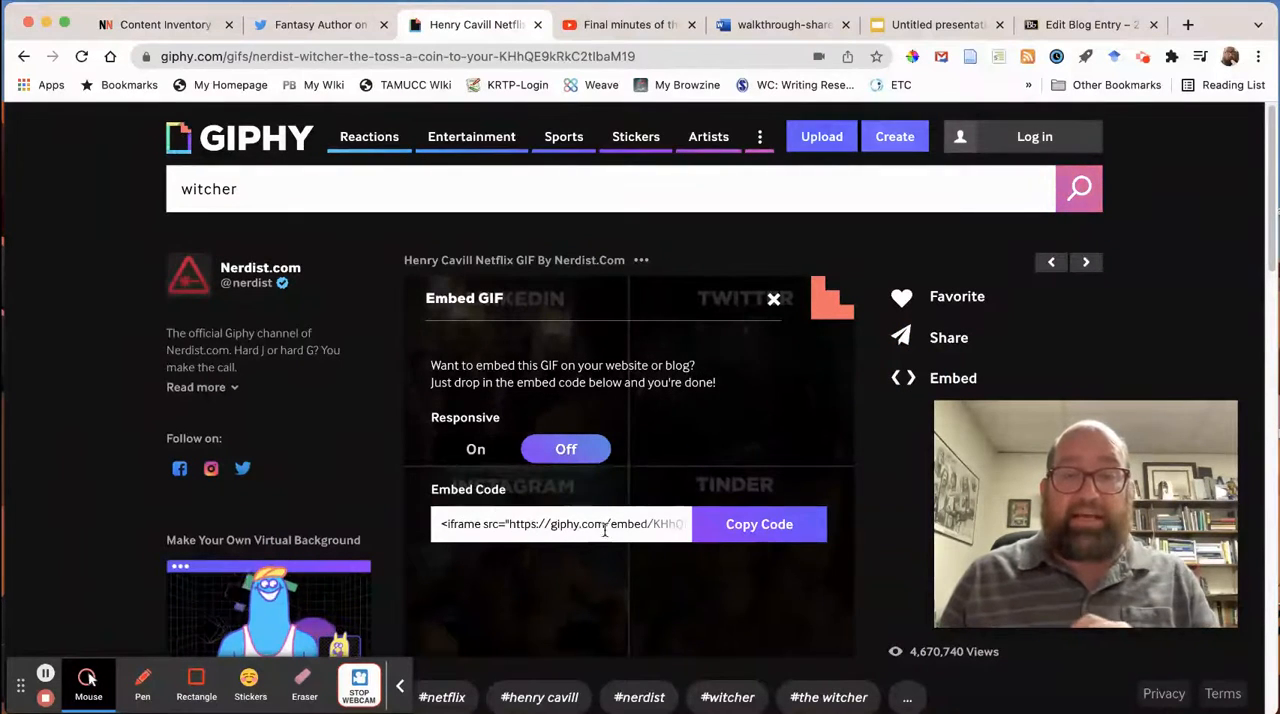
{"action": "left_click_drag", "start_coordinate": [443, 523], "coordinate": [491, 527]}
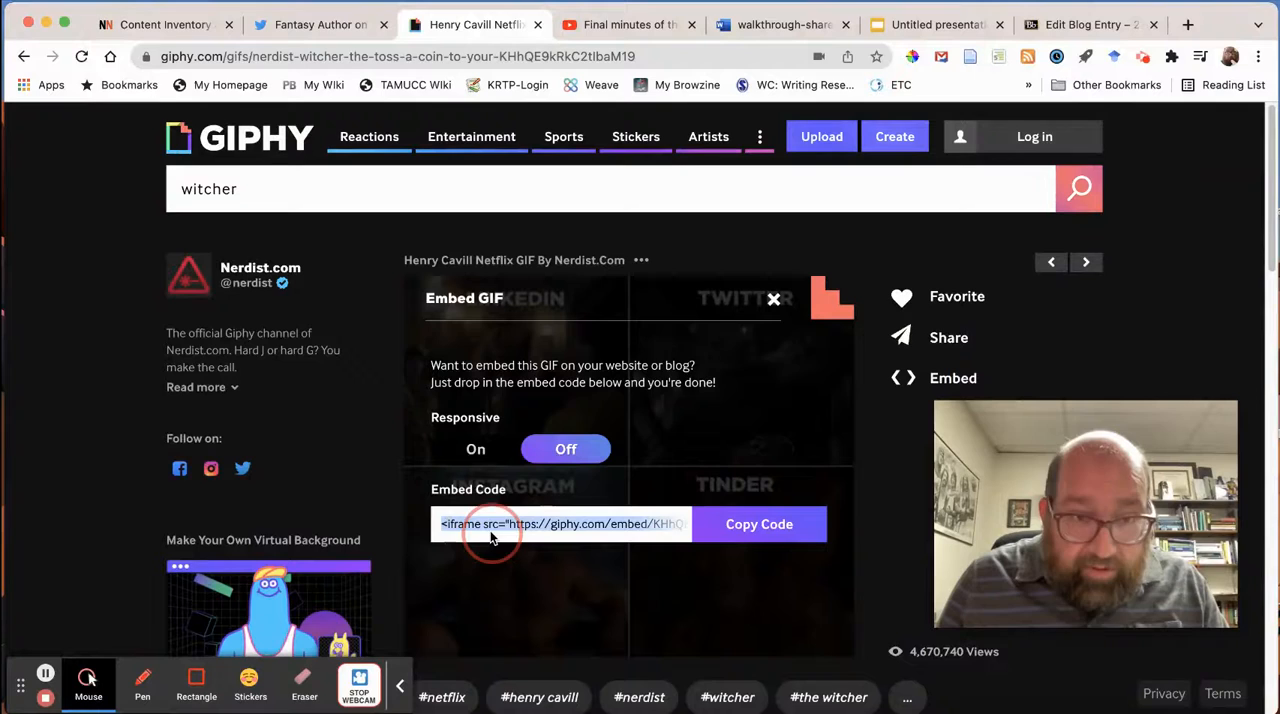
{"action": "left_click", "coordinate": [737, 528]}
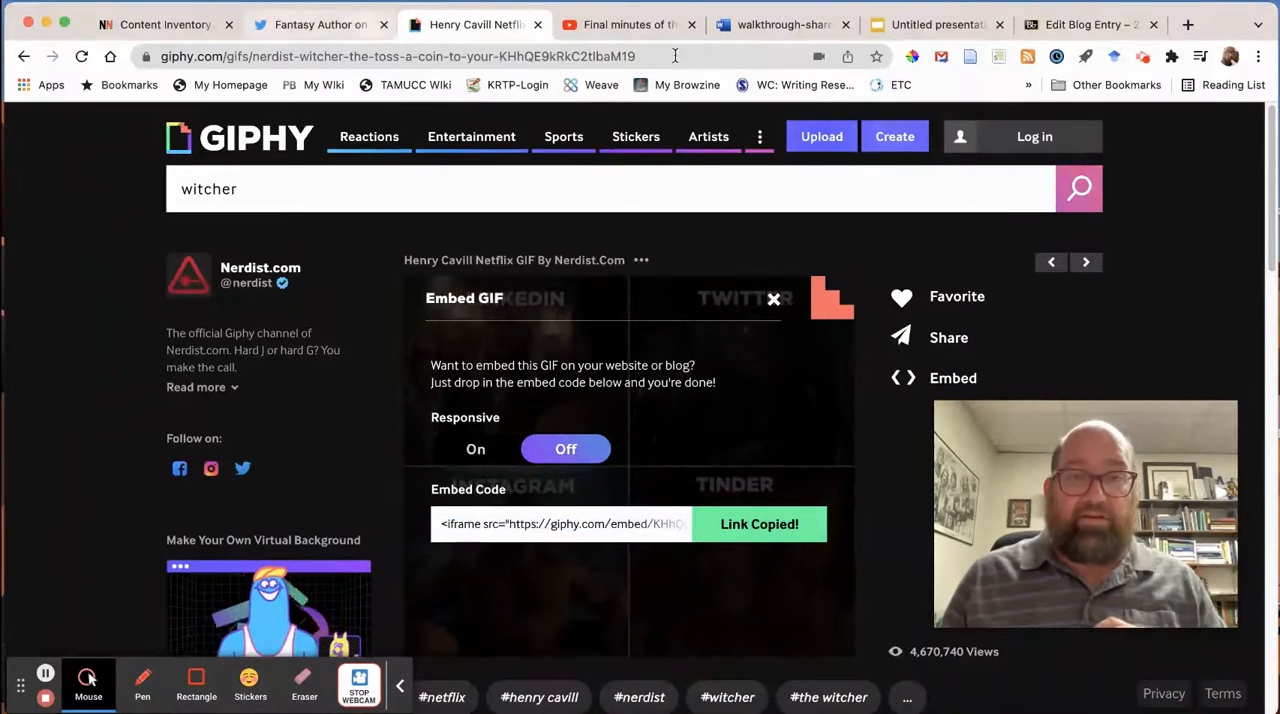
Replace the last empty paragraph in the blog entry's source code with the copied GIPHY embed code, save it and check the embedded GIF.
{"action": "left_click", "coordinate": [1033, 32]}
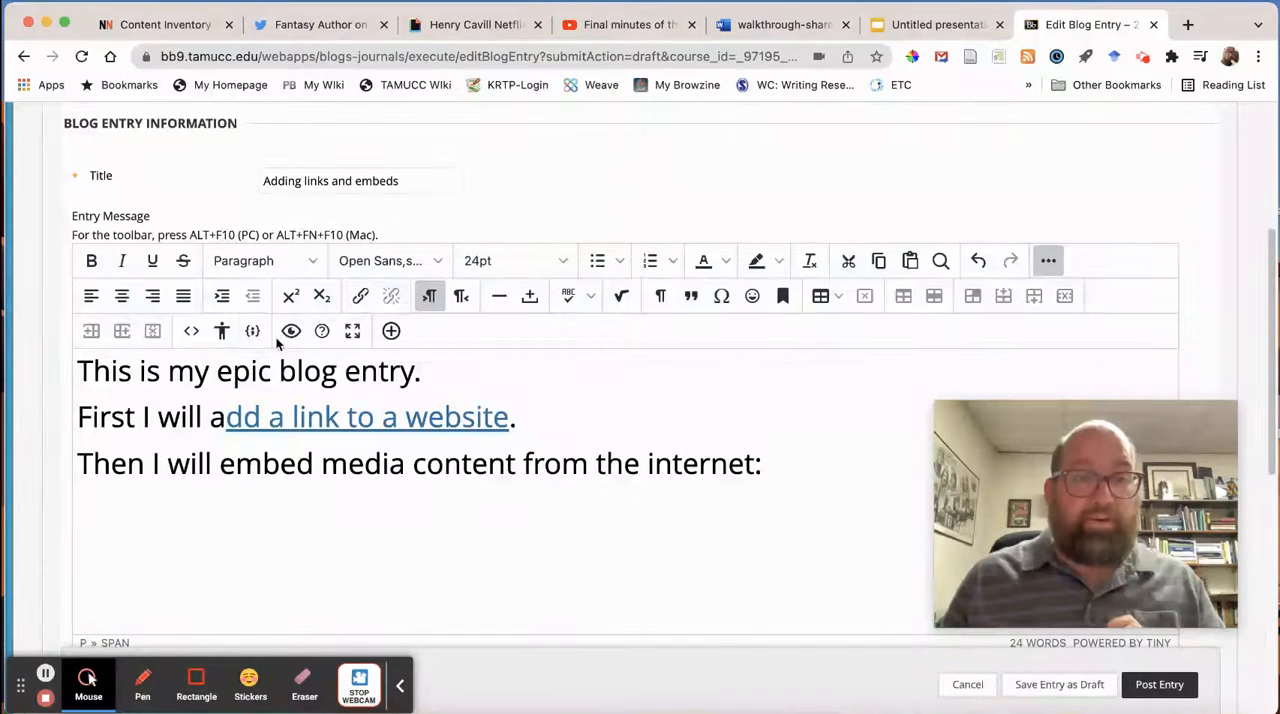
{"action": "left_click", "coordinate": [190, 334]}
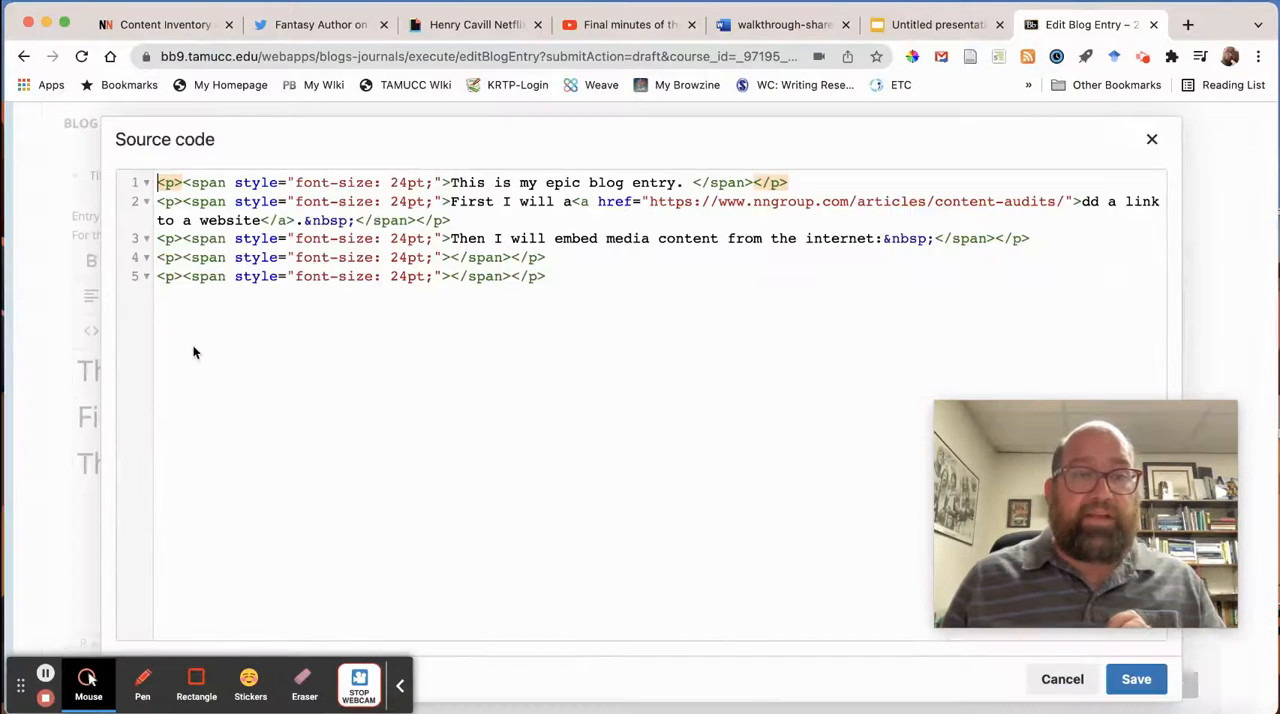
{"action": "left_click_drag", "start_coordinate": [572, 277], "coordinate": [118, 288]}
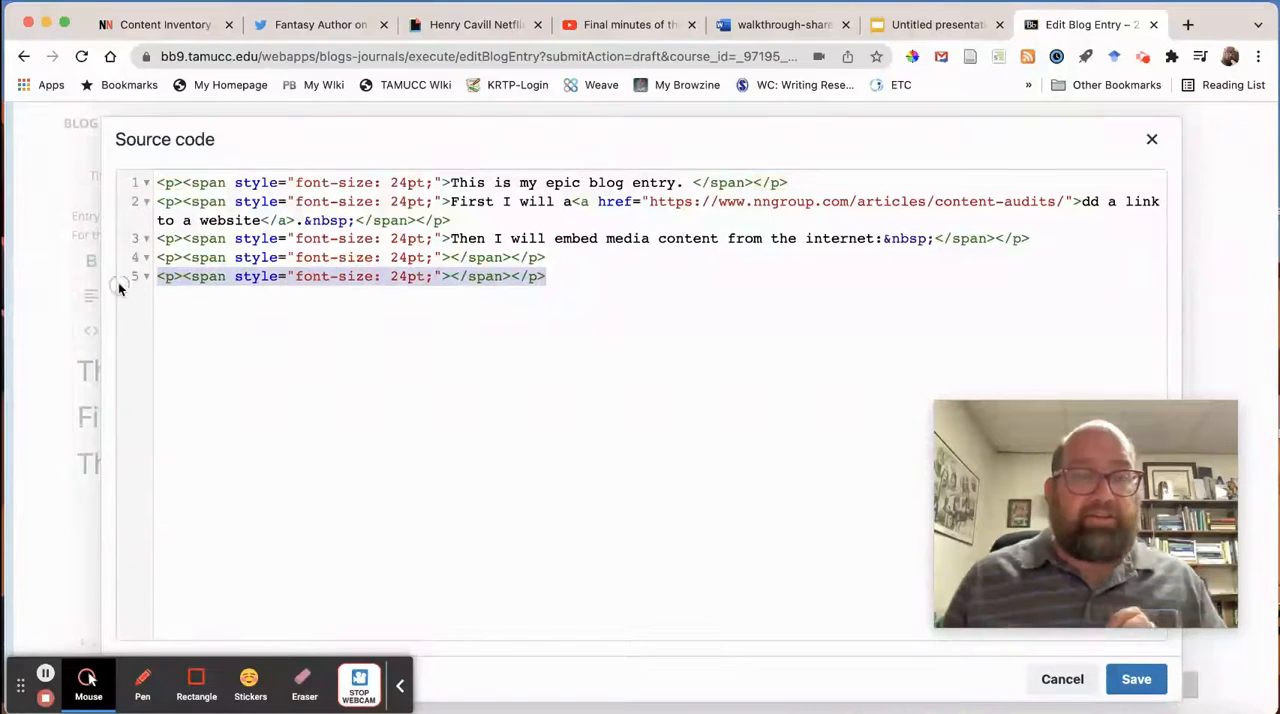
{"action": "key", "text": "BackSpace"}
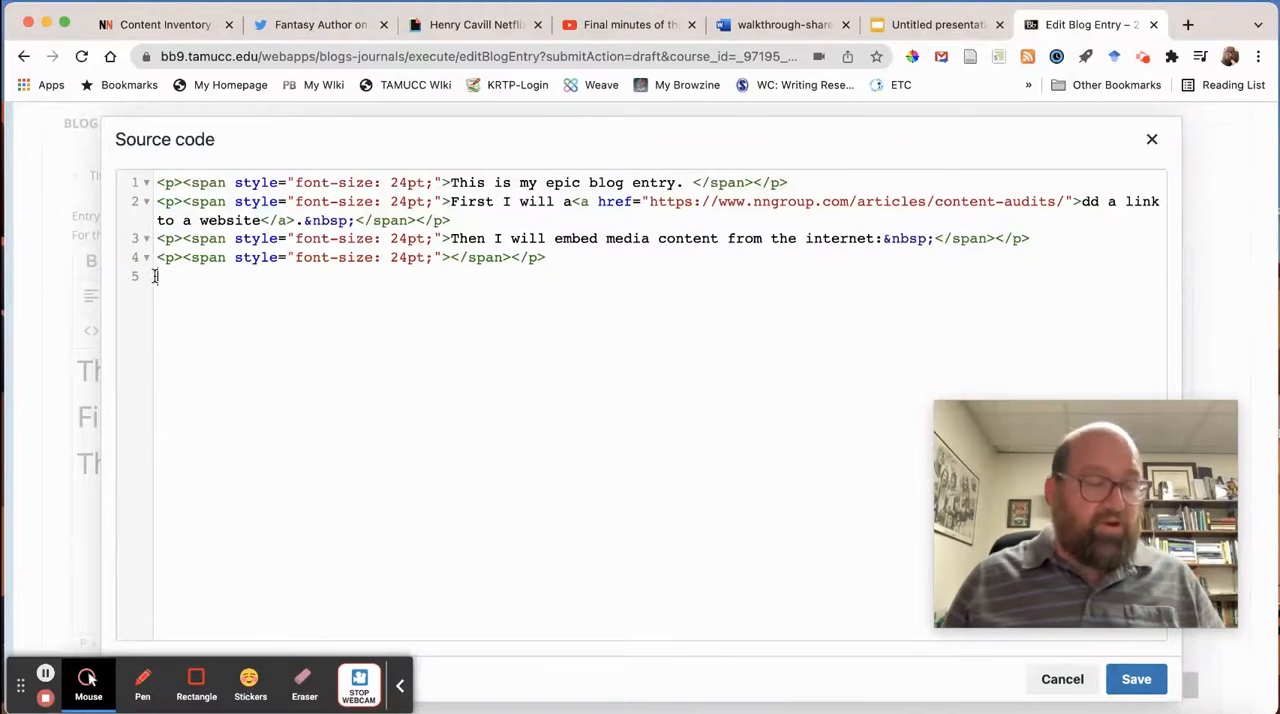
{"action": "type", "text": "<iframe src=\"https://giphy.com/embed/KHhQE9kRkC2tIbaM19\" width=\"480\" height=\"406\" frameBorder=\"0\" class=\"giphy-embed\" allowFullScreen></iframe><p><a href=\"https://giphy.com/gifs/nerdist-witcher-the-toss-a-coin-to-your-KHhQE9kRkC2tIbaM19\">via GIPHY</a></p>"}
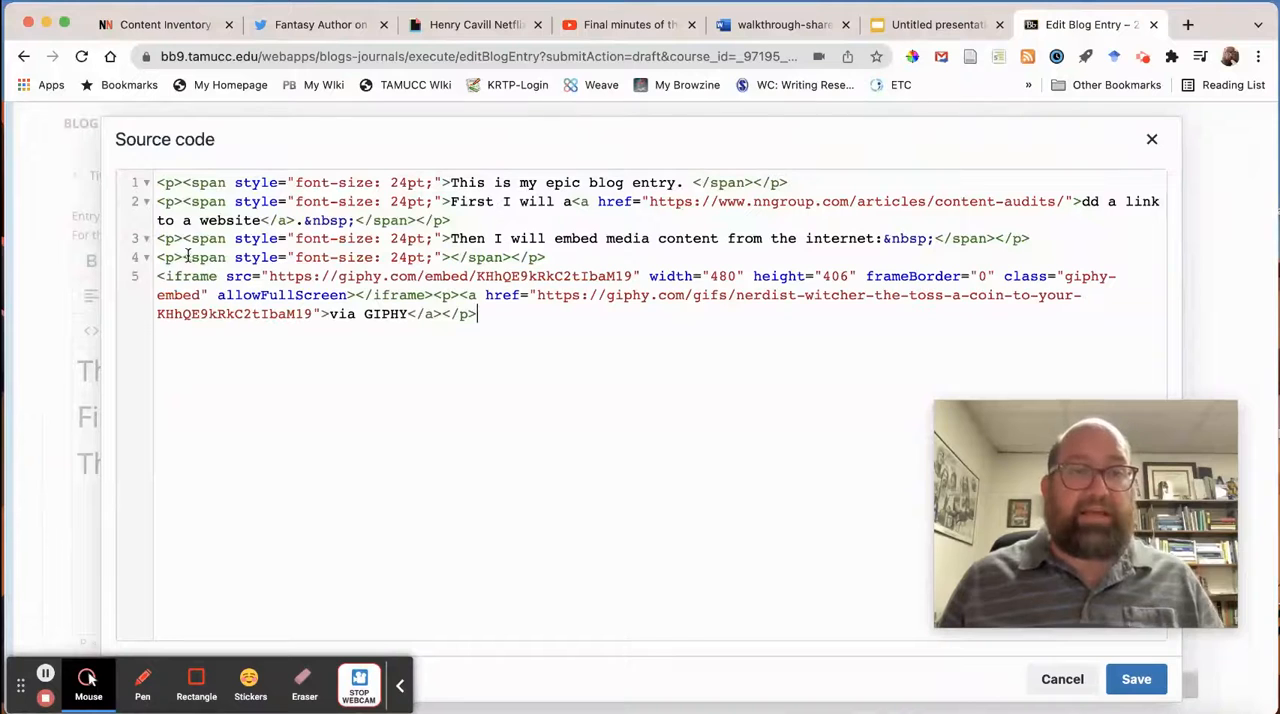
{"action": "left_click", "coordinate": [1136, 680]}
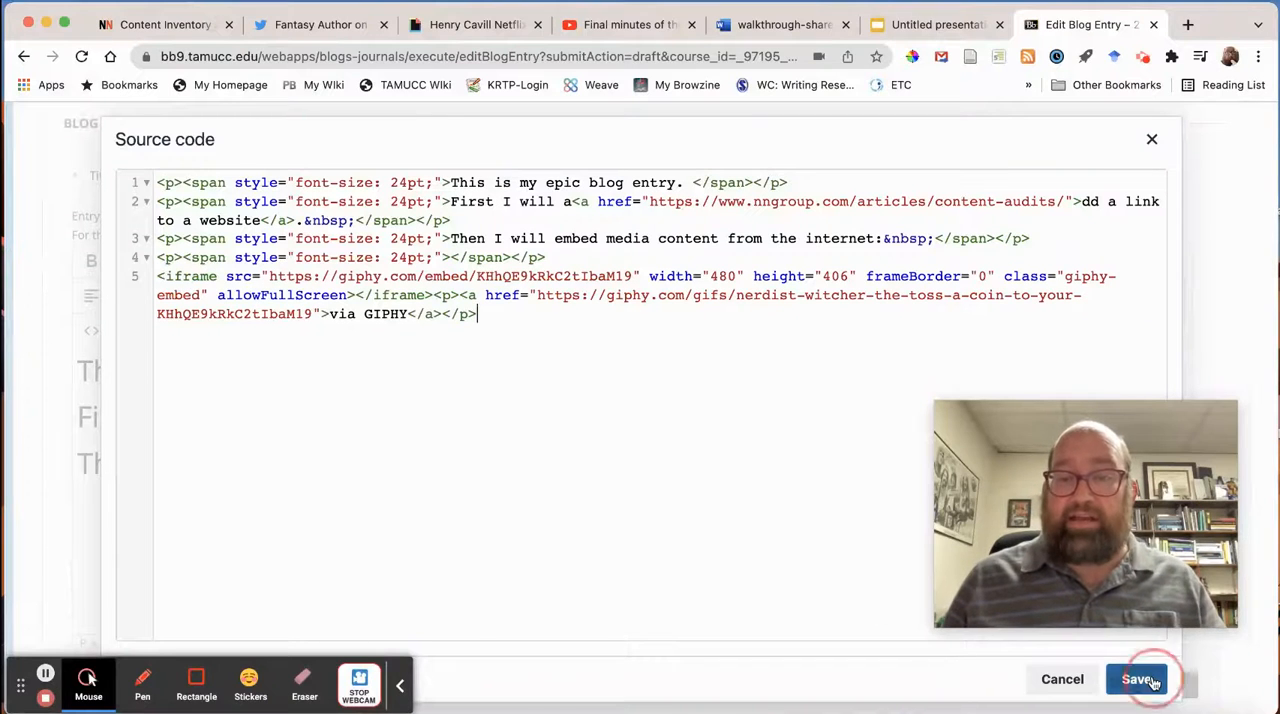
{"action": "scroll", "coordinate": [363, 438], "scroll_direction": "down", "scroll_amount": 5}
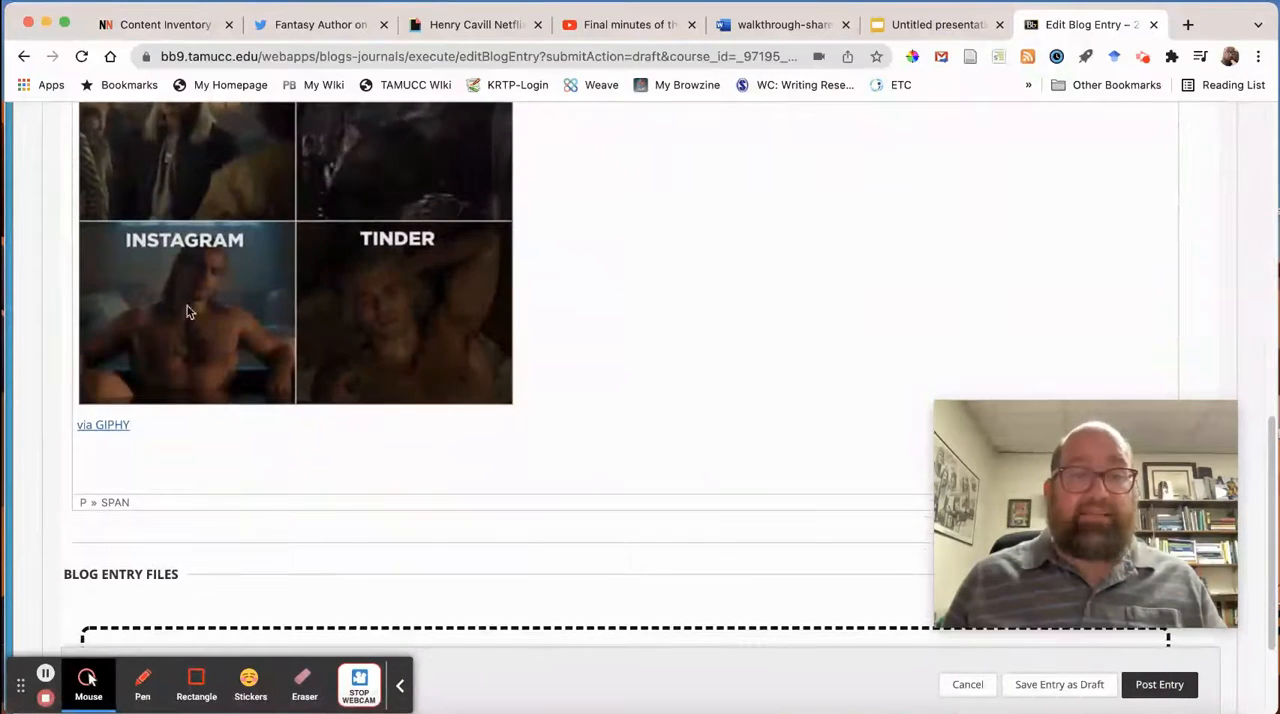
{"action": "scroll", "coordinate": [300, 380], "scroll_direction": "up", "scroll_amount": 1}
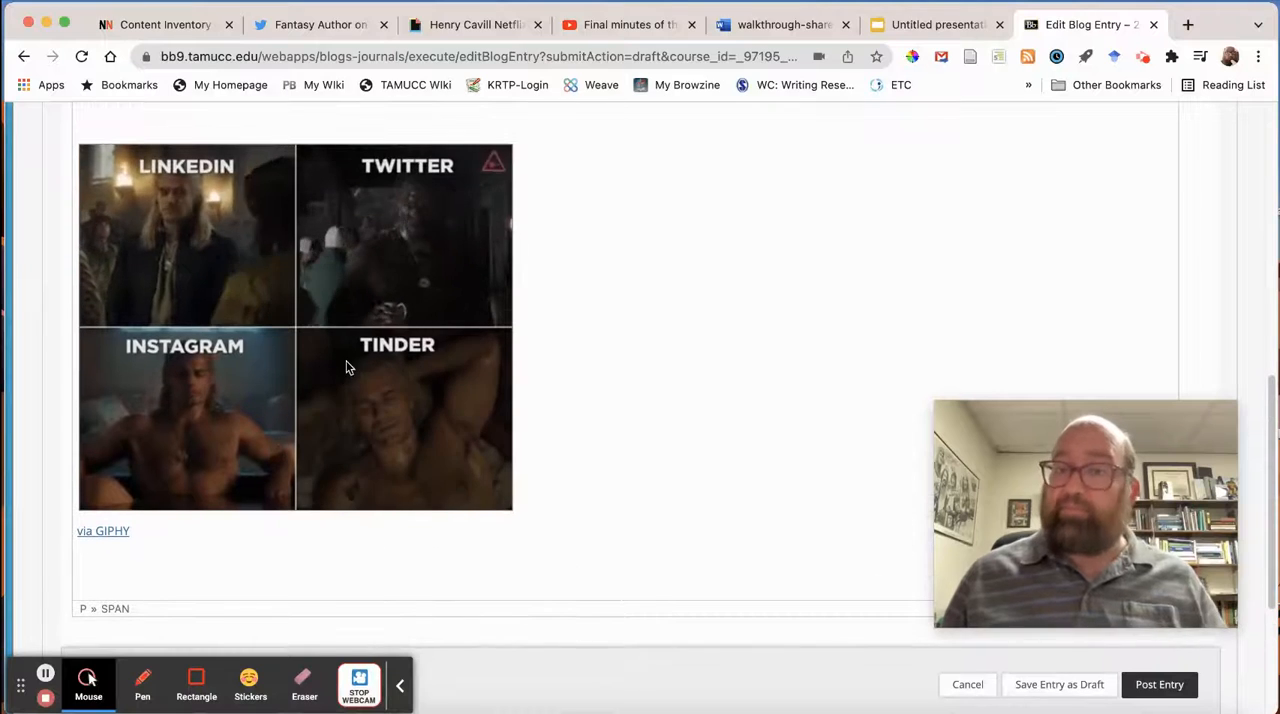
Switch to the tweet about writing fantasy and writing code and copy its embed code from Twitter Publish.
{"action": "left_click", "coordinate": [315, 24]}
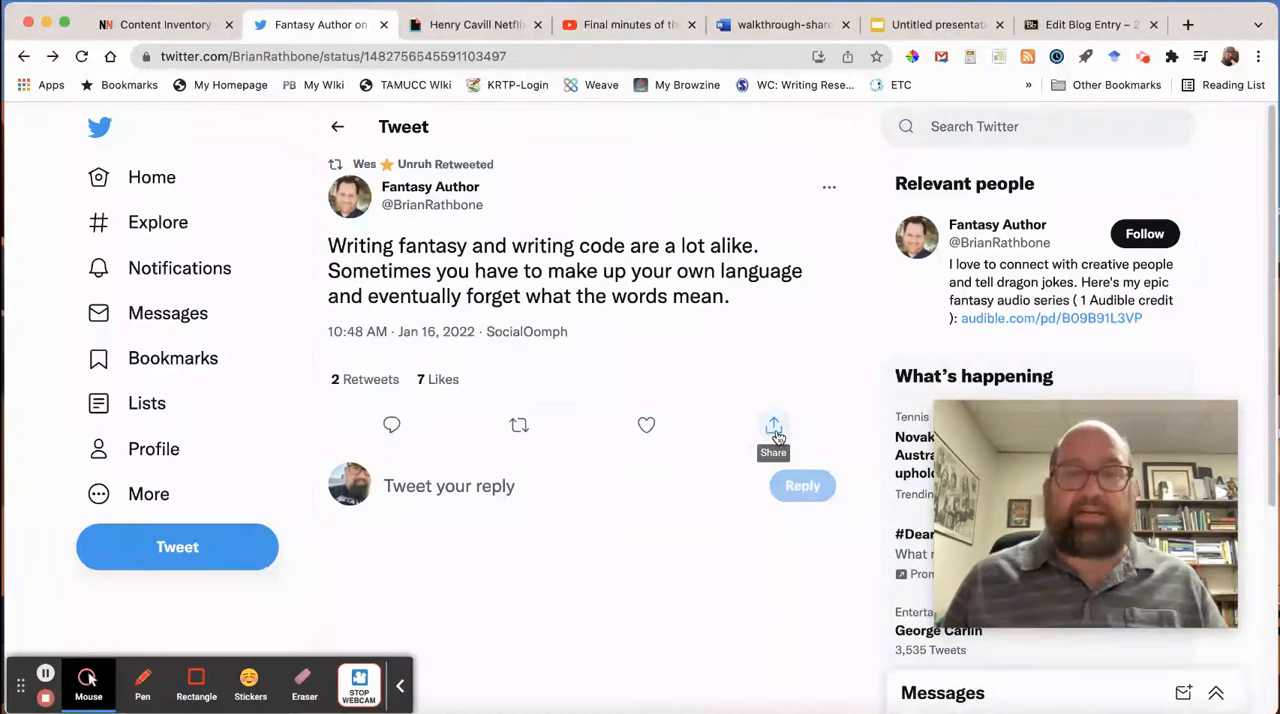
{"action": "left_click", "coordinate": [774, 428]}
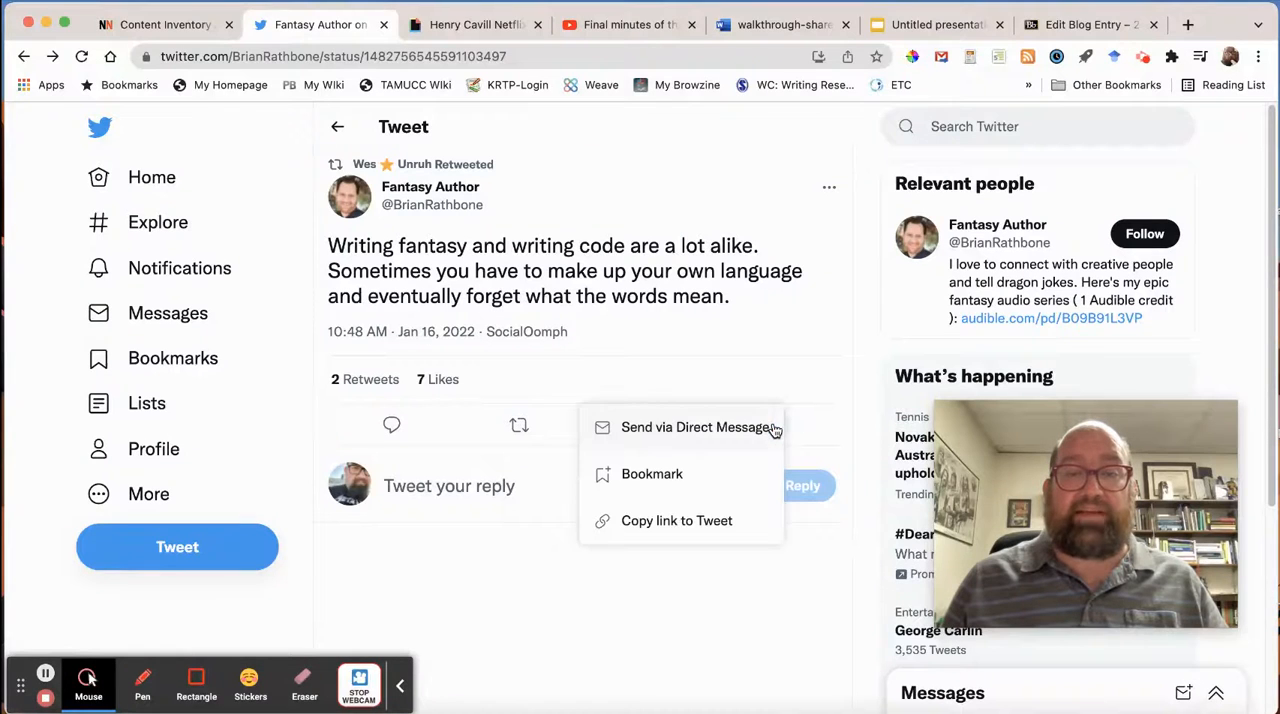
{"action": "left_click", "coordinate": [857, 188]}
{"action": "left_click", "coordinate": [830, 190]}
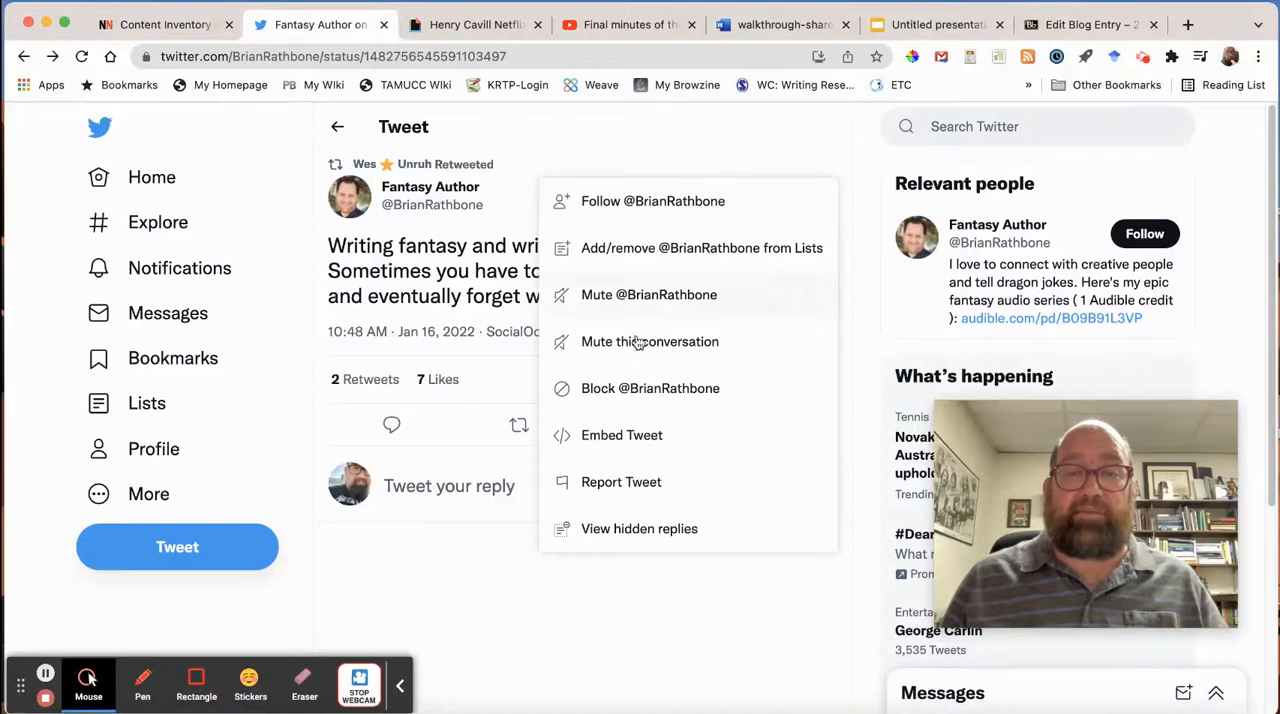
{"action": "left_click", "coordinate": [631, 438]}
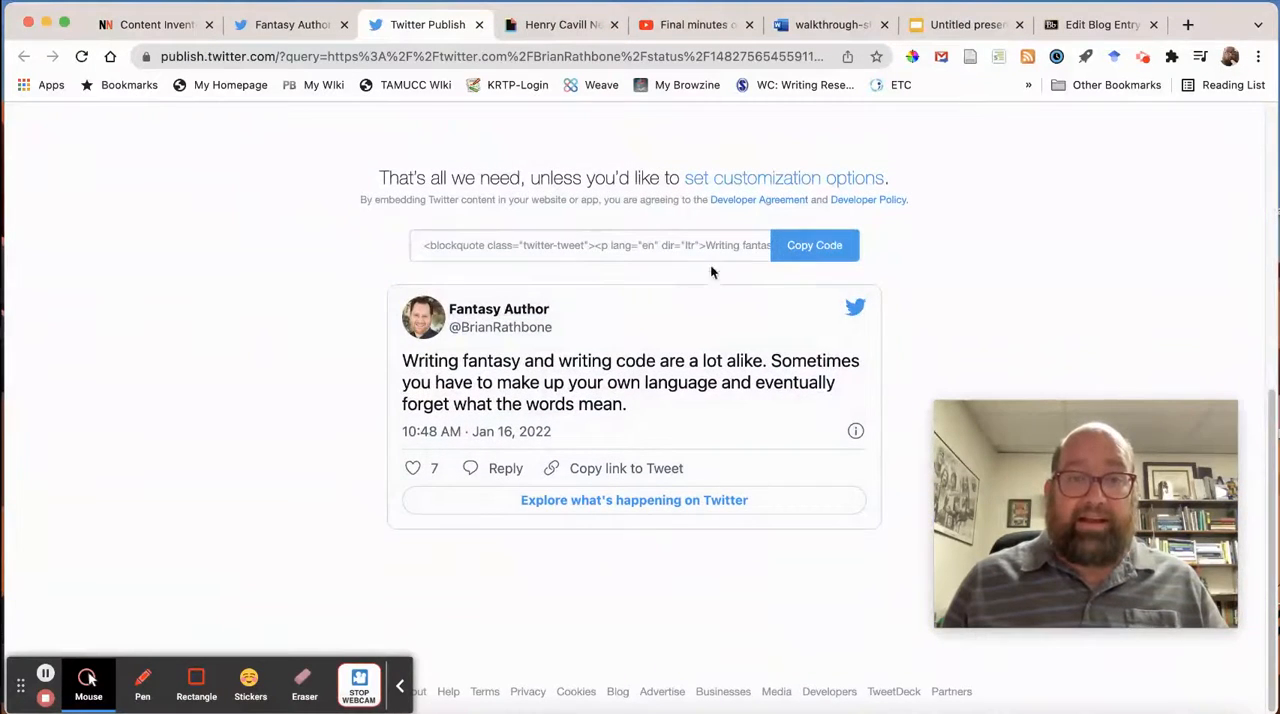
{"action": "left_click", "coordinate": [820, 246]}
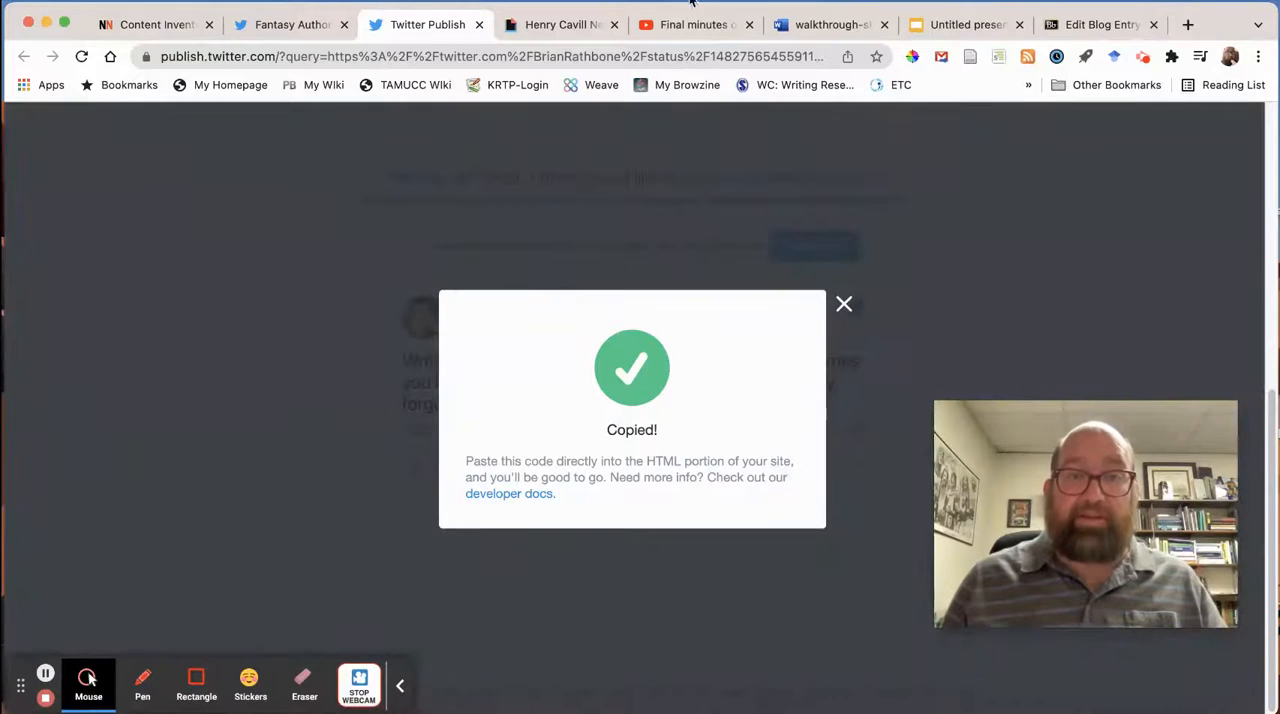
Return to the blog entry and add an empty paragraph below the "via GIPHY" link.
{"action": "left_click", "coordinate": [1078, 24]}
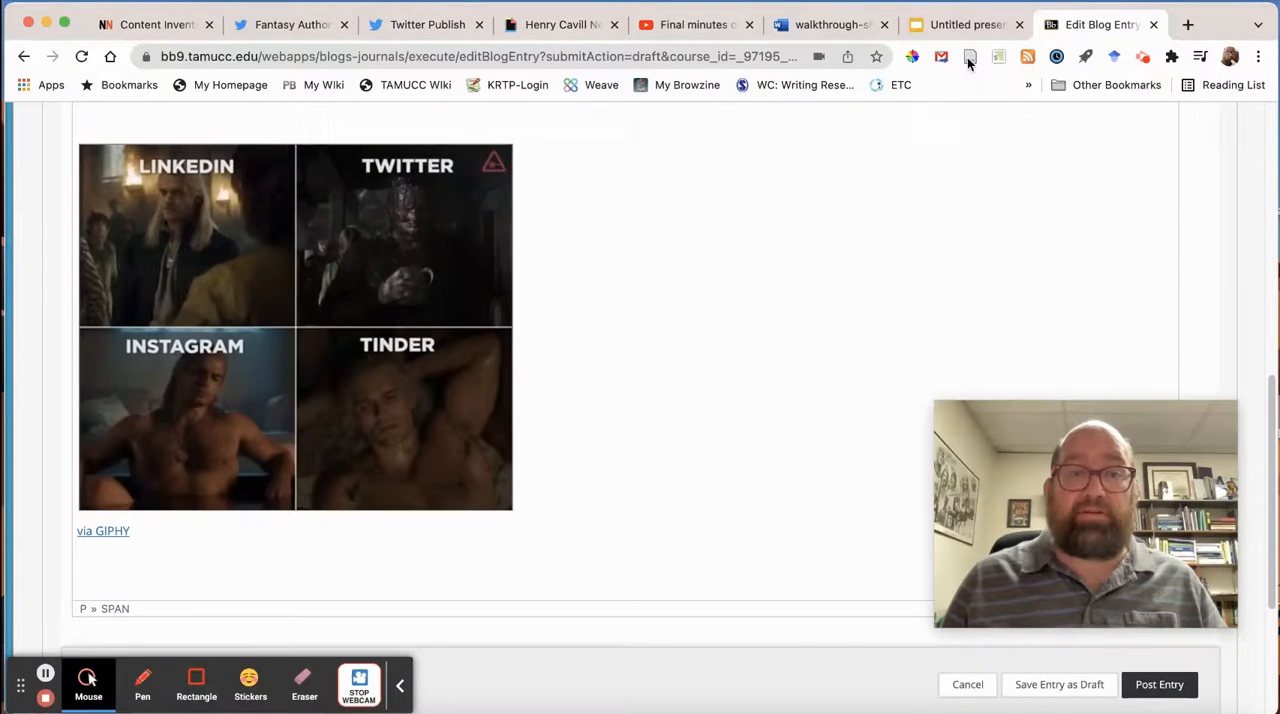
{"action": "triple_click", "coordinate": [190, 573]}
{"action": "key", "text": "Right"}
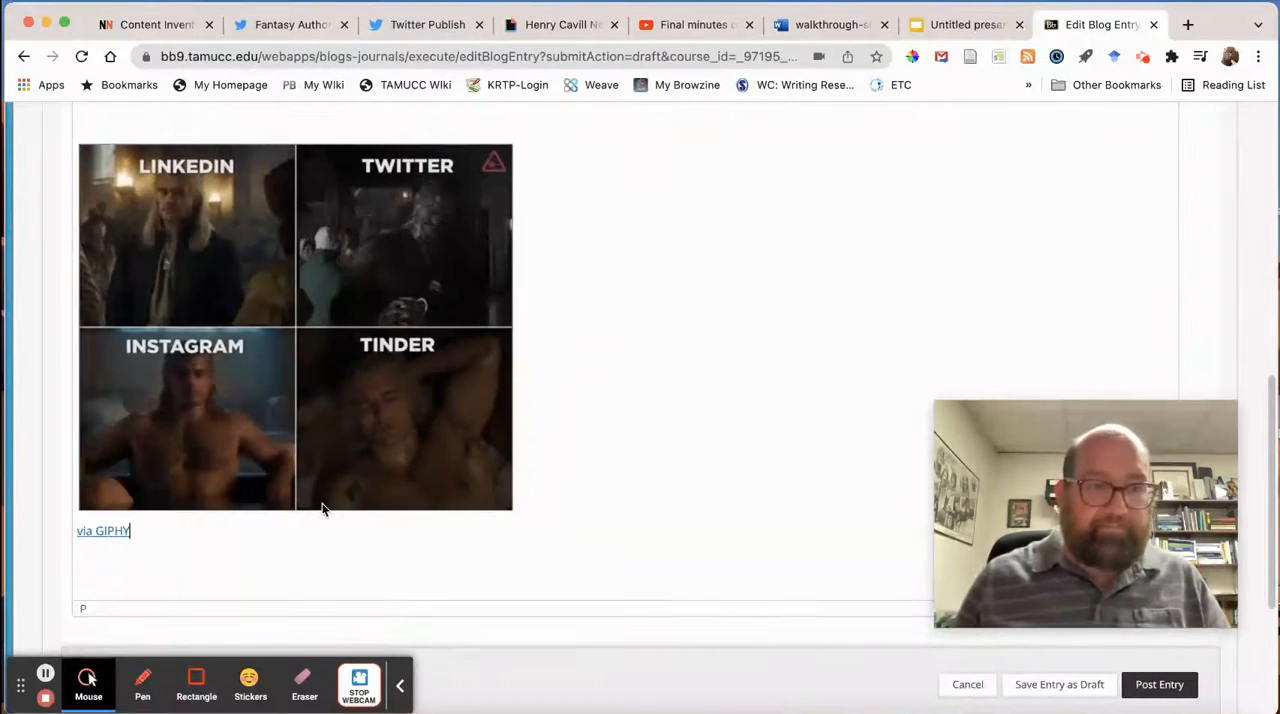
{"action": "key", "text": "Return"}
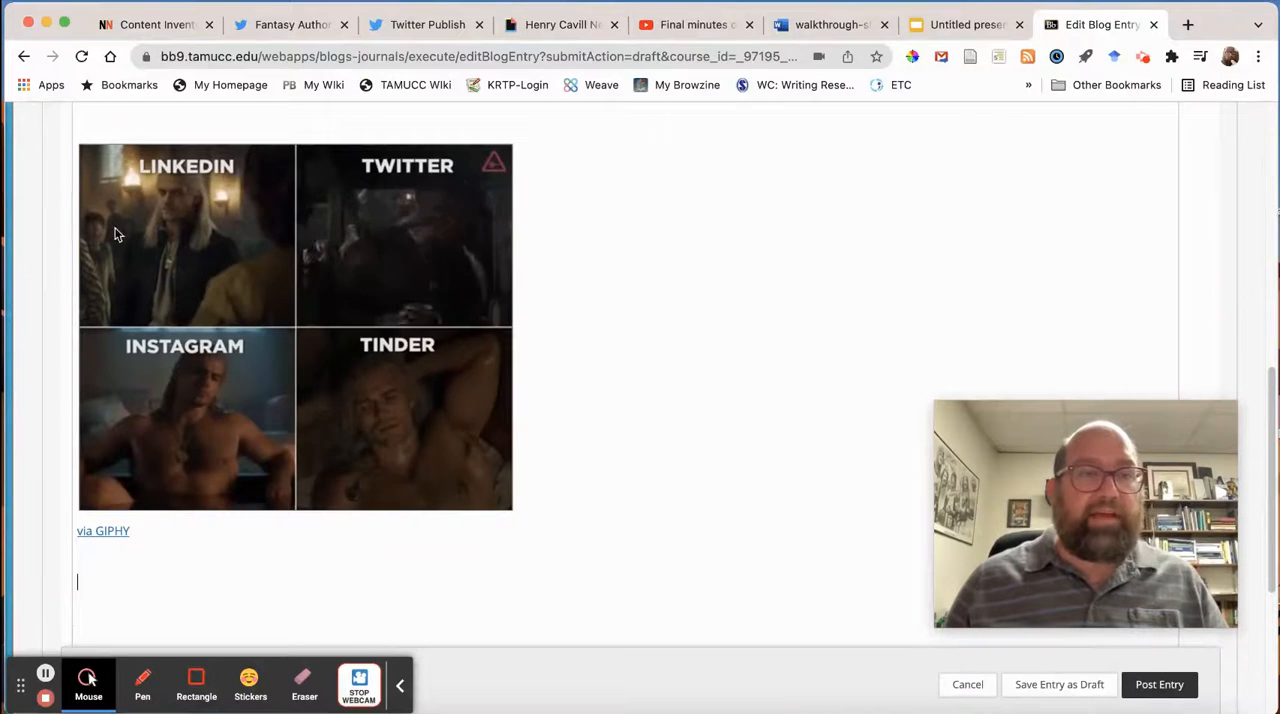
Replace the last empty paragraph in the entry's source code with the copied tweet embed code, save it and check the embedded tweet.
{"action": "scroll", "coordinate": [100, 234], "scroll_direction": "up", "scroll_amount": 10}
{"action": "scroll", "coordinate": [243, 323], "scroll_direction": "down", "scroll_amount": 1}
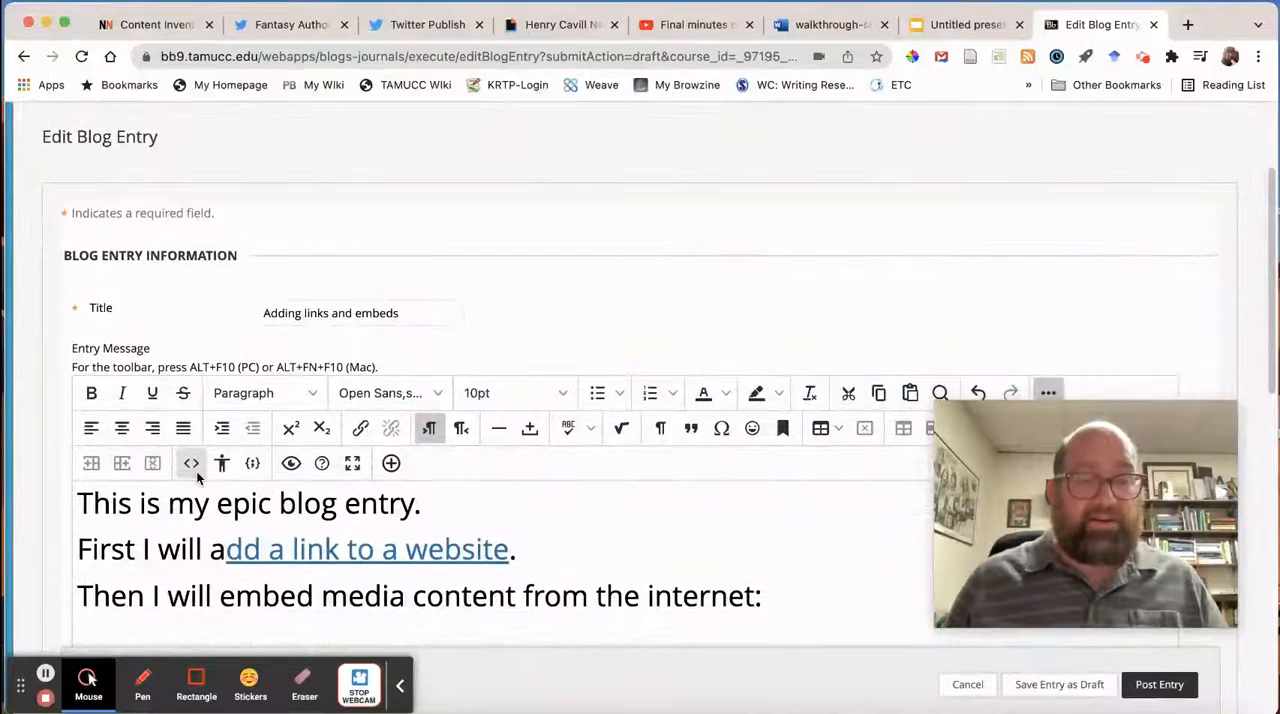
{"action": "left_click", "coordinate": [191, 465]}
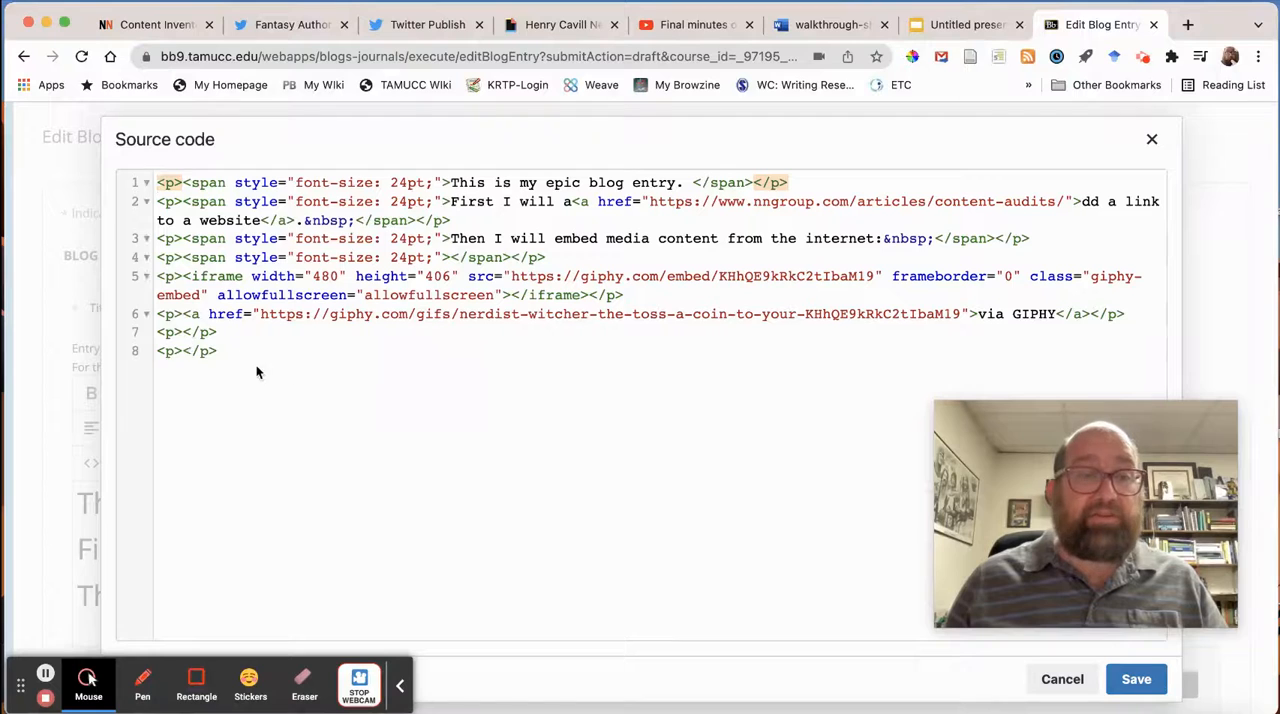
{"action": "left_click_drag", "start_coordinate": [218, 351], "coordinate": [152, 350]}
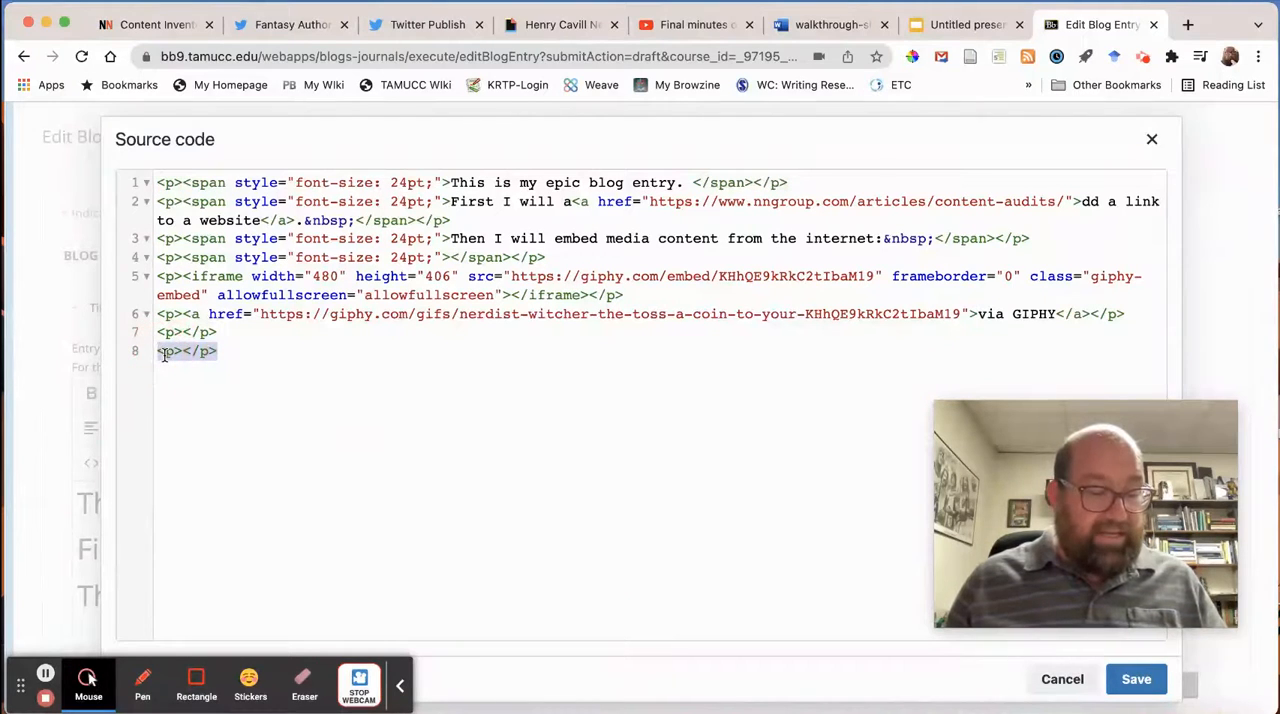
{"action": "key", "text": "super+v"}
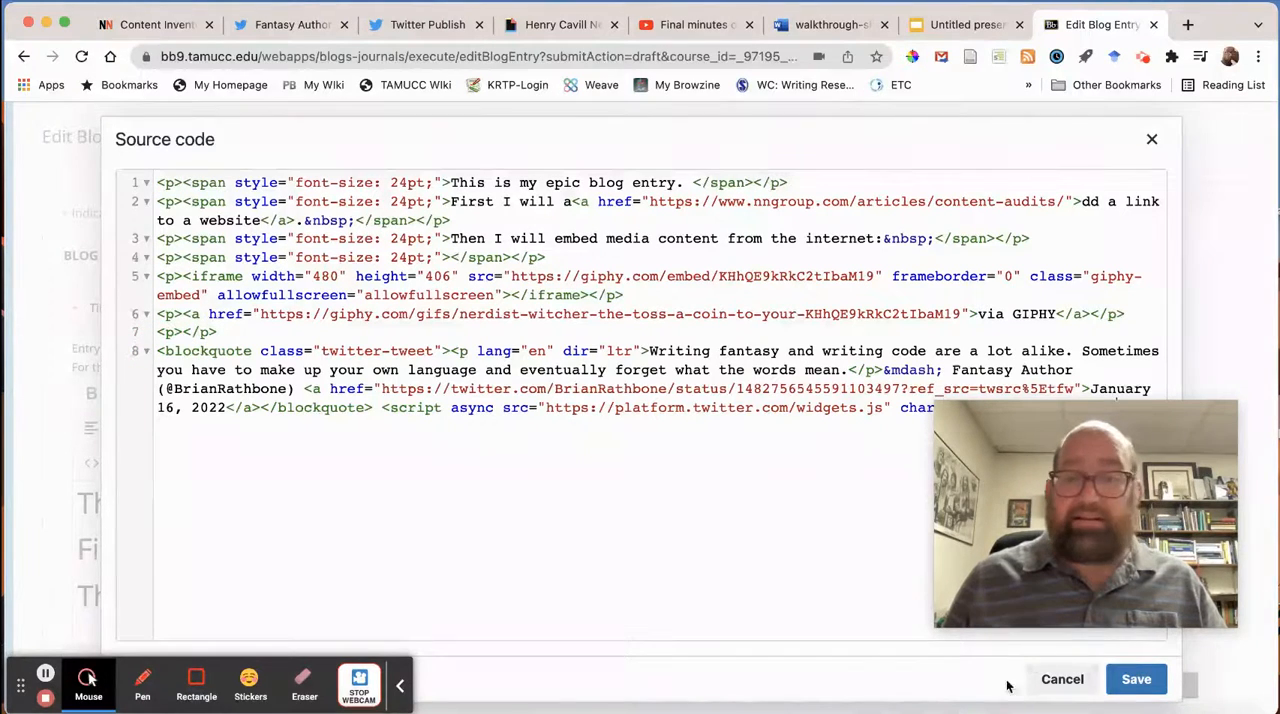
{"action": "left_click", "coordinate": [1136, 680]}
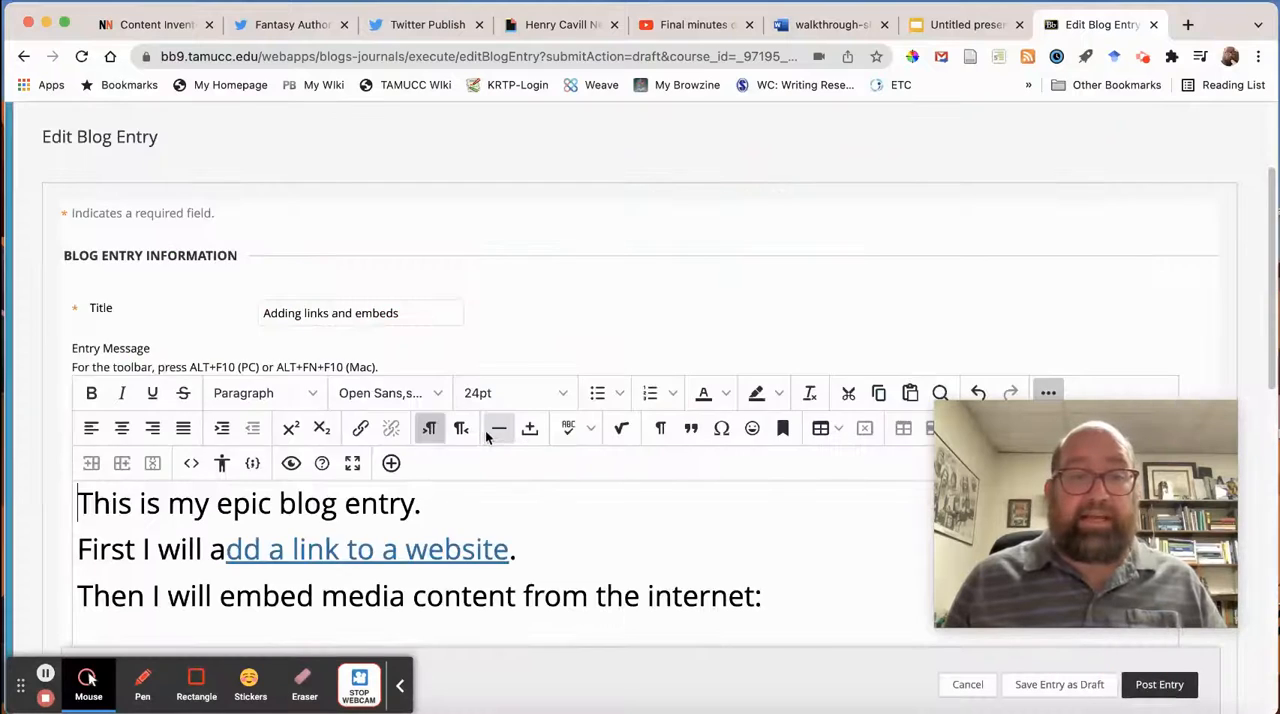
{"action": "scroll", "coordinate": [487, 436], "scroll_direction": "down", "scroll_amount": 10}
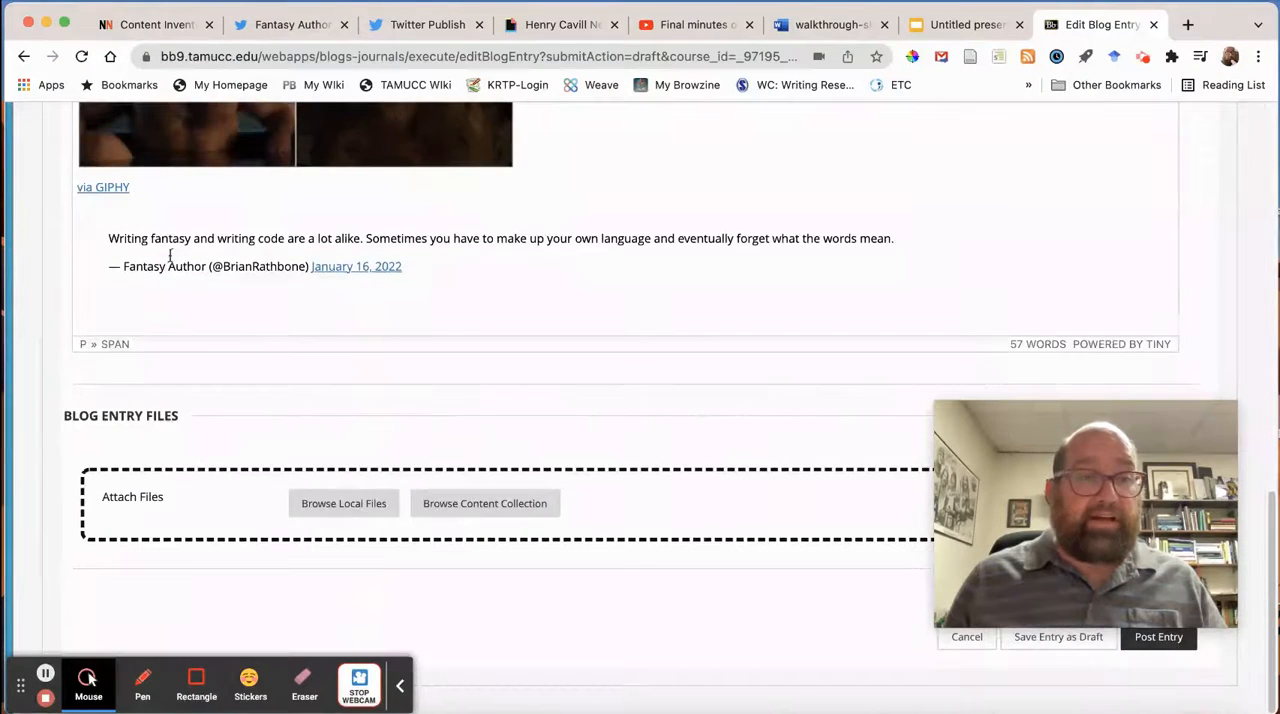
Post the blog entry and check the GIF and the tweet in the published post.
{"action": "left_click_drag", "start_coordinate": [1107, 439], "coordinate": [853, 411]}
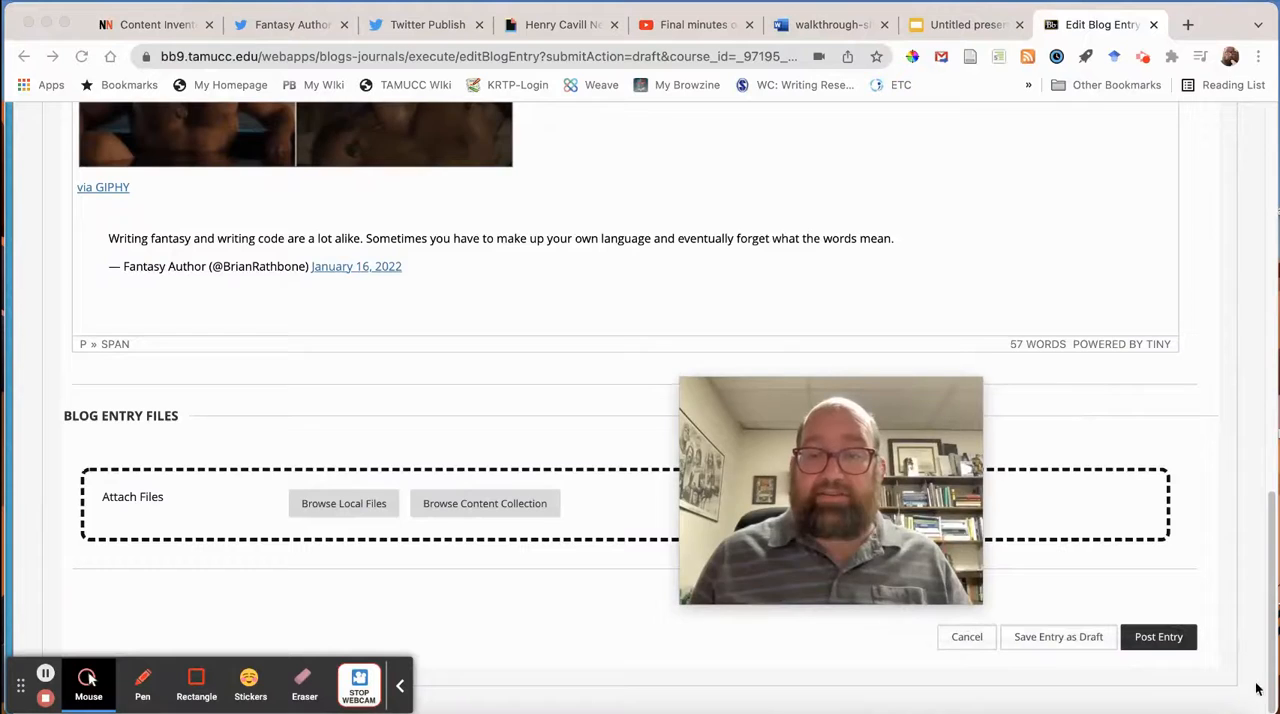
{"action": "left_click", "coordinate": [1160, 646]}
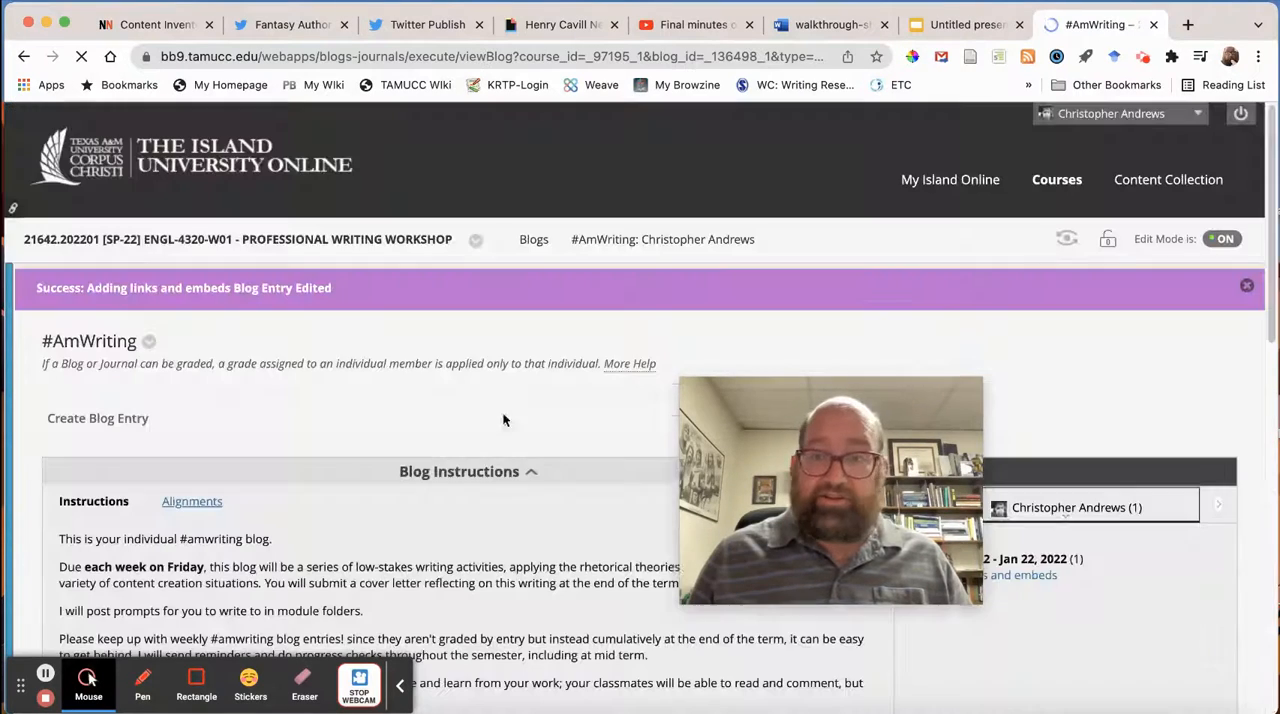
{"action": "scroll", "coordinate": [252, 350], "scroll_direction": "down", "scroll_amount": 10}
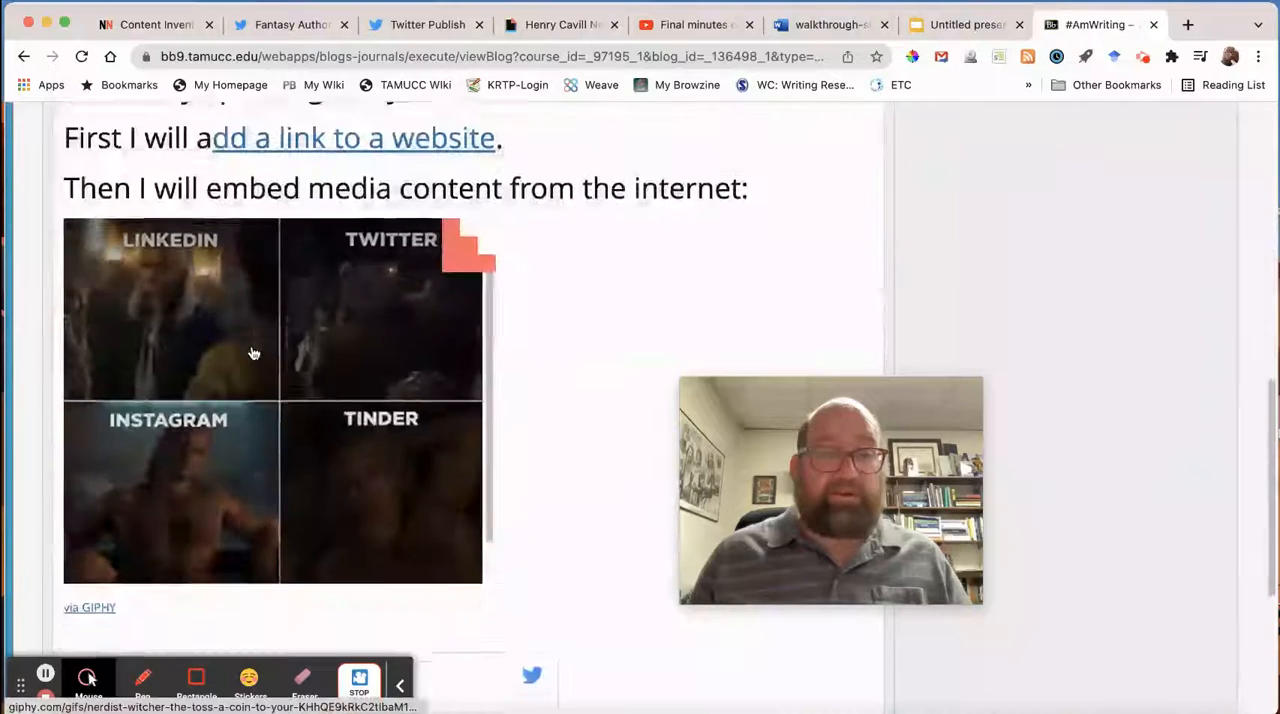
{"action": "scroll", "coordinate": [254, 353], "scroll_direction": "down", "scroll_amount": 3}
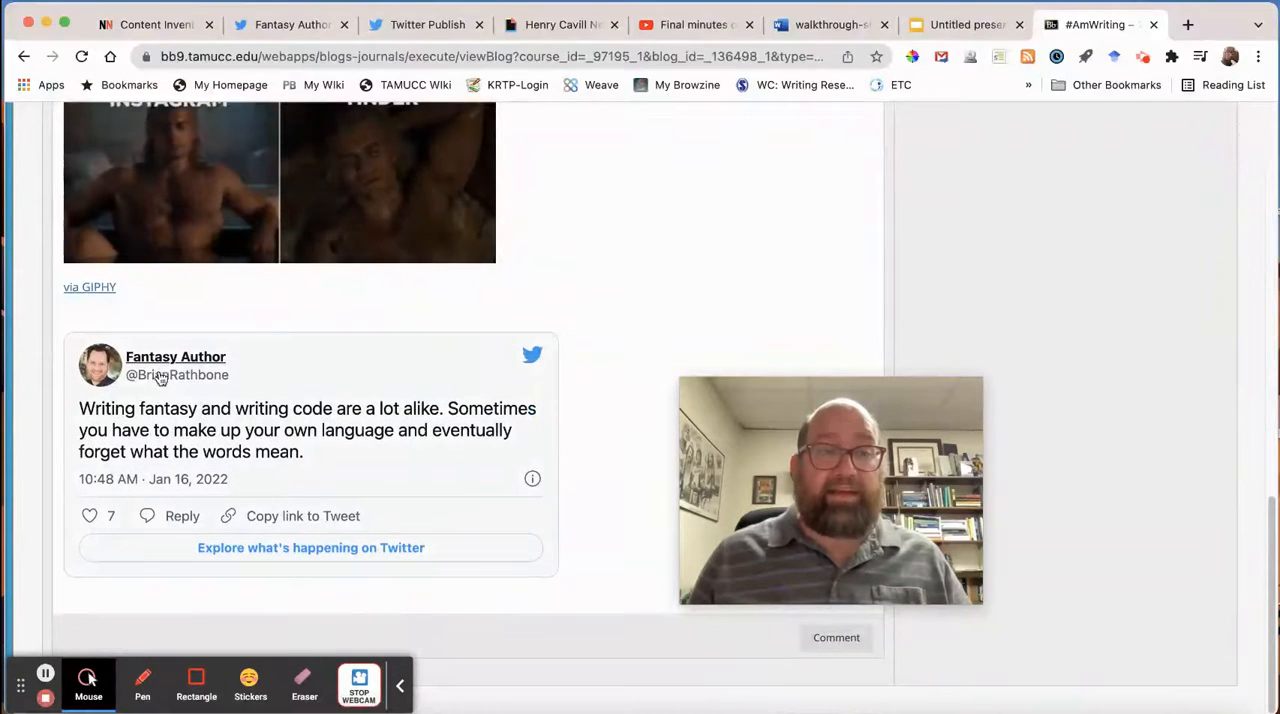
Test the "dd a link to a website" link in the published entry and return to the blog.
{"action": "scroll", "coordinate": [200, 390], "scroll_direction": "up", "scroll_amount": 4}
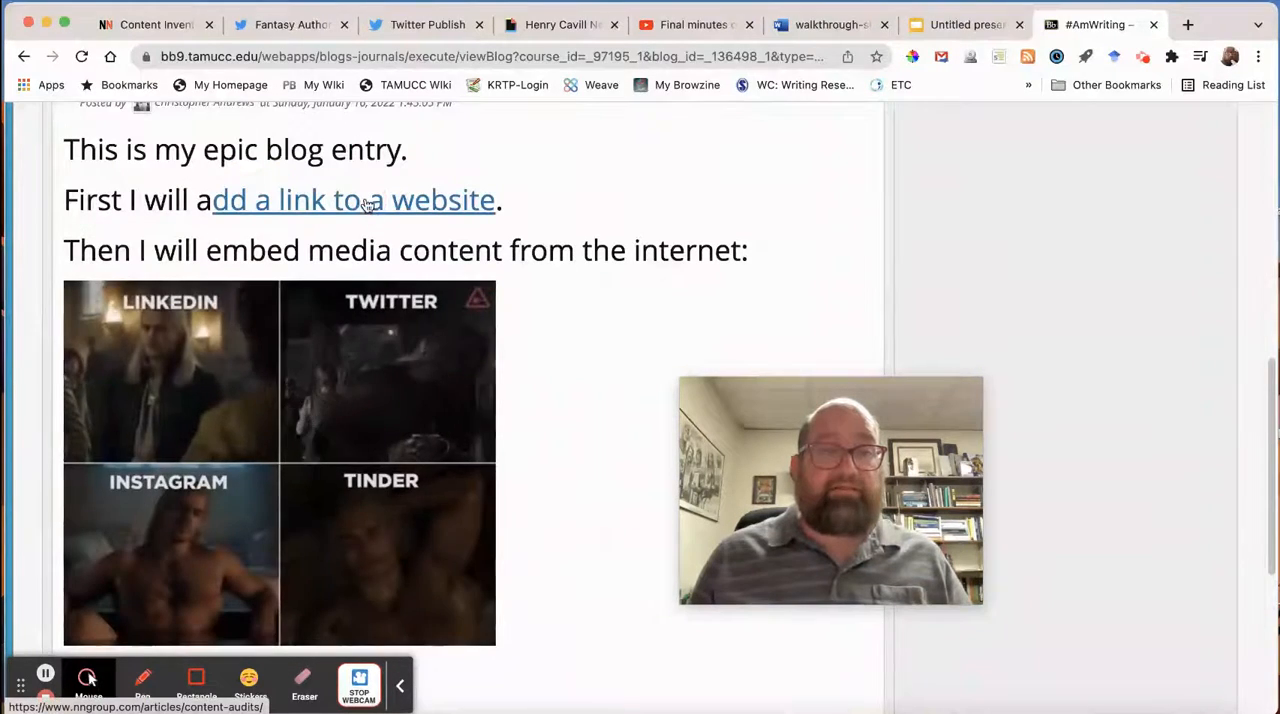
{"action": "left_click", "coordinate": [367, 203]}
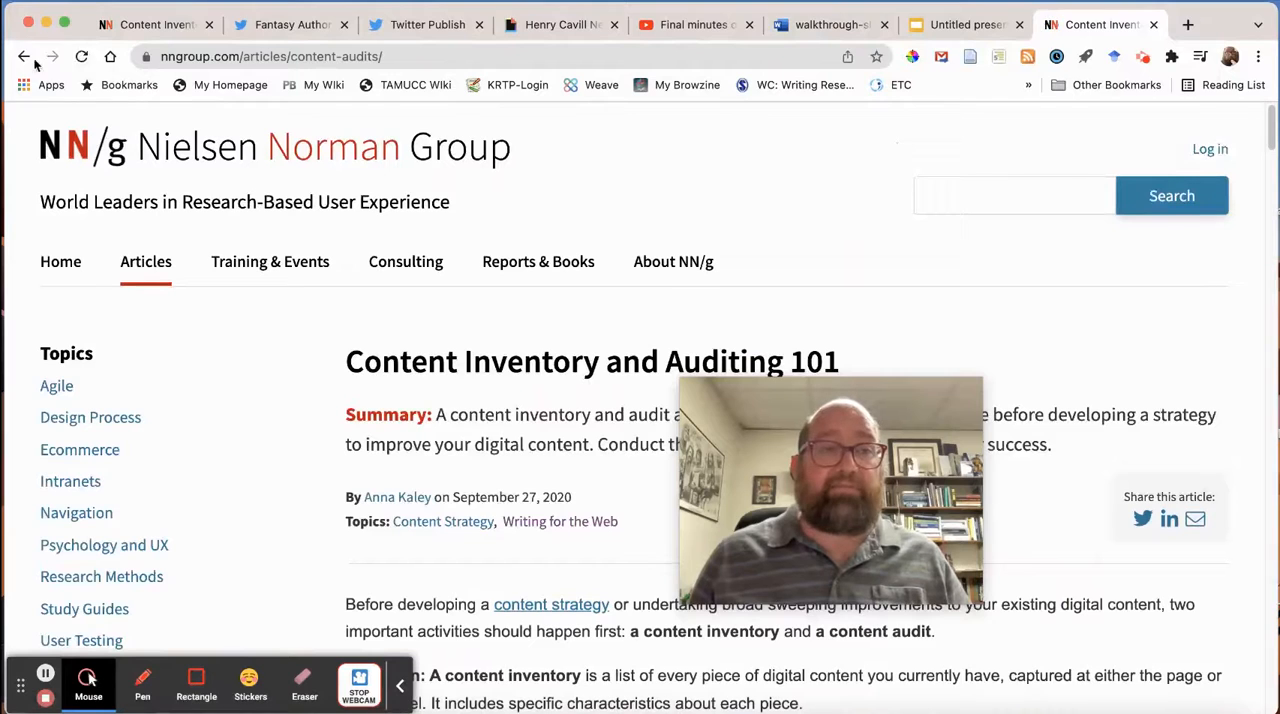
{"action": "left_click", "coordinate": [25, 57]}
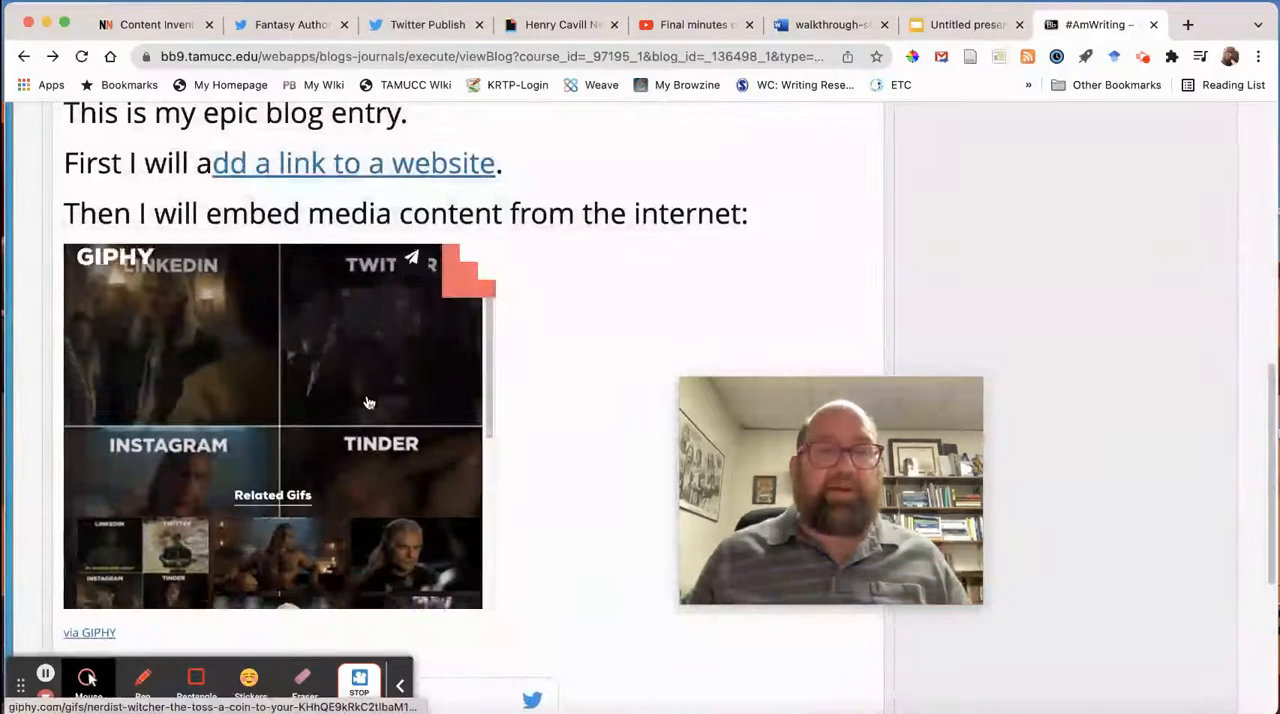
Reopen the published "Adding links and embeds" blog entry for editing.
{"action": "scroll", "coordinate": [390, 357], "scroll_direction": "up", "scroll_amount": 5}
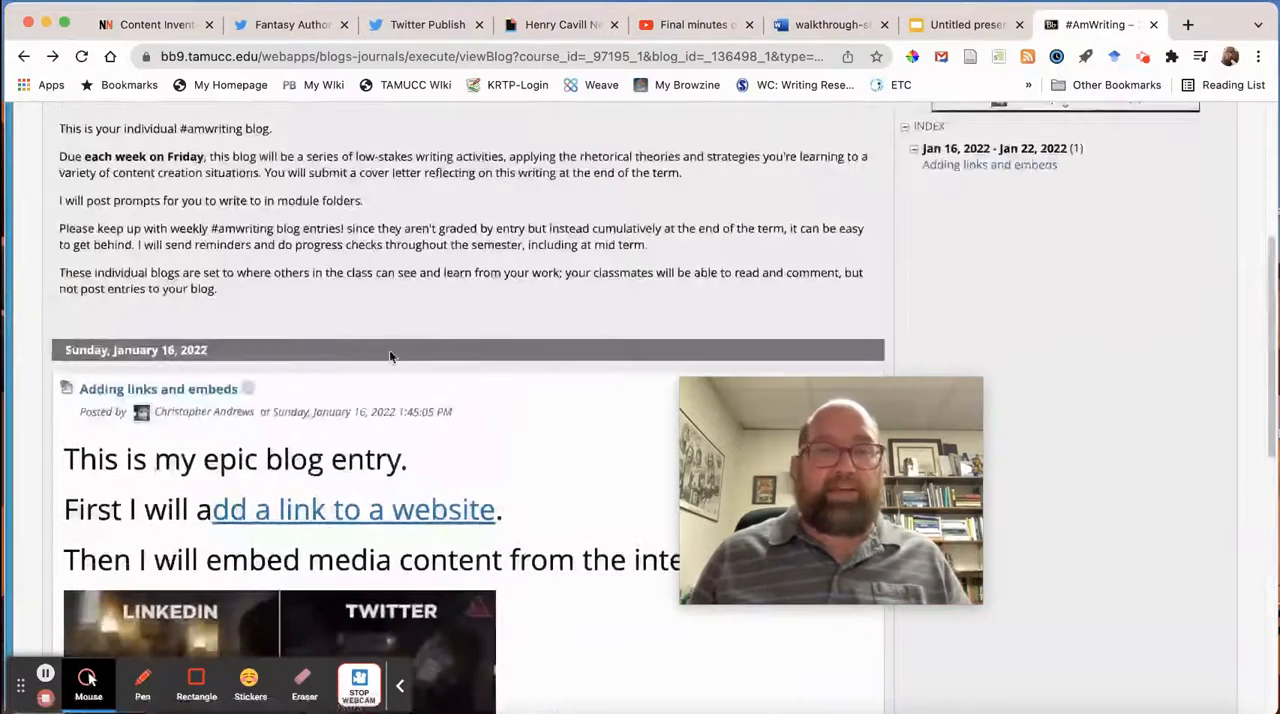
{"action": "left_click", "coordinate": [248, 391]}
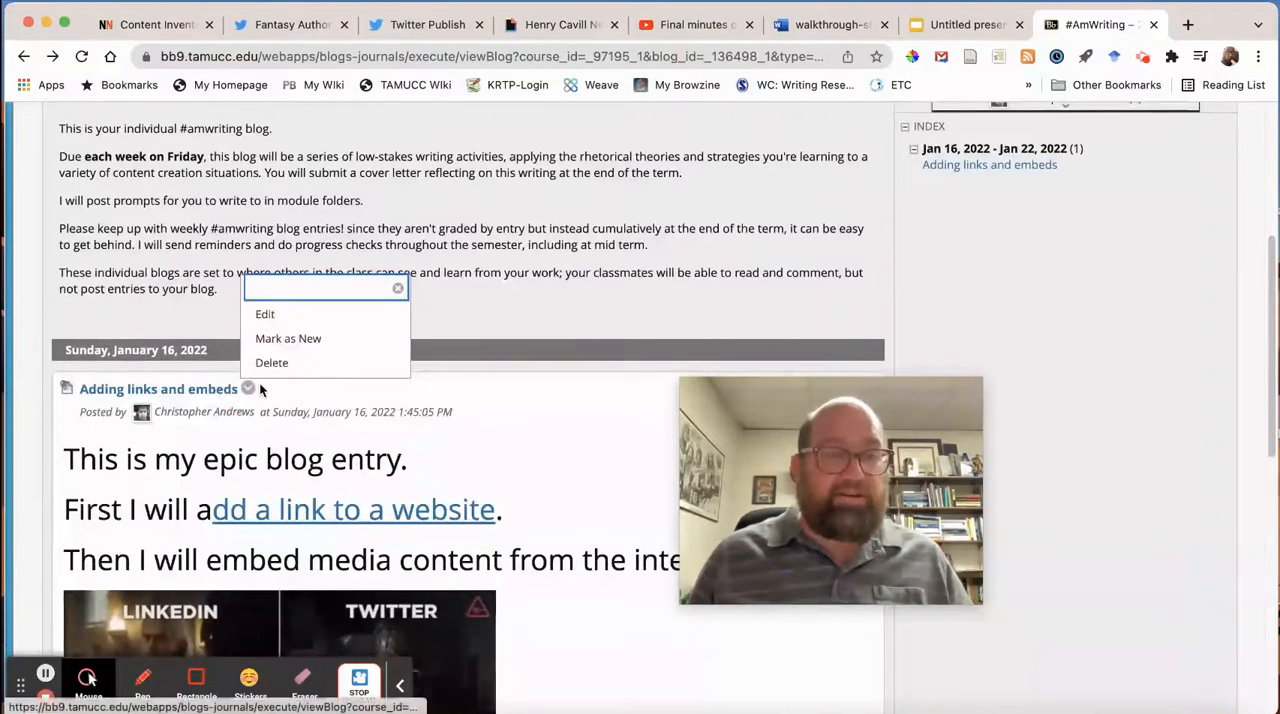
{"action": "left_click", "coordinate": [263, 313]}
{"action": "scroll", "coordinate": [524, 310], "scroll_direction": "down", "scroll_amount": 5}
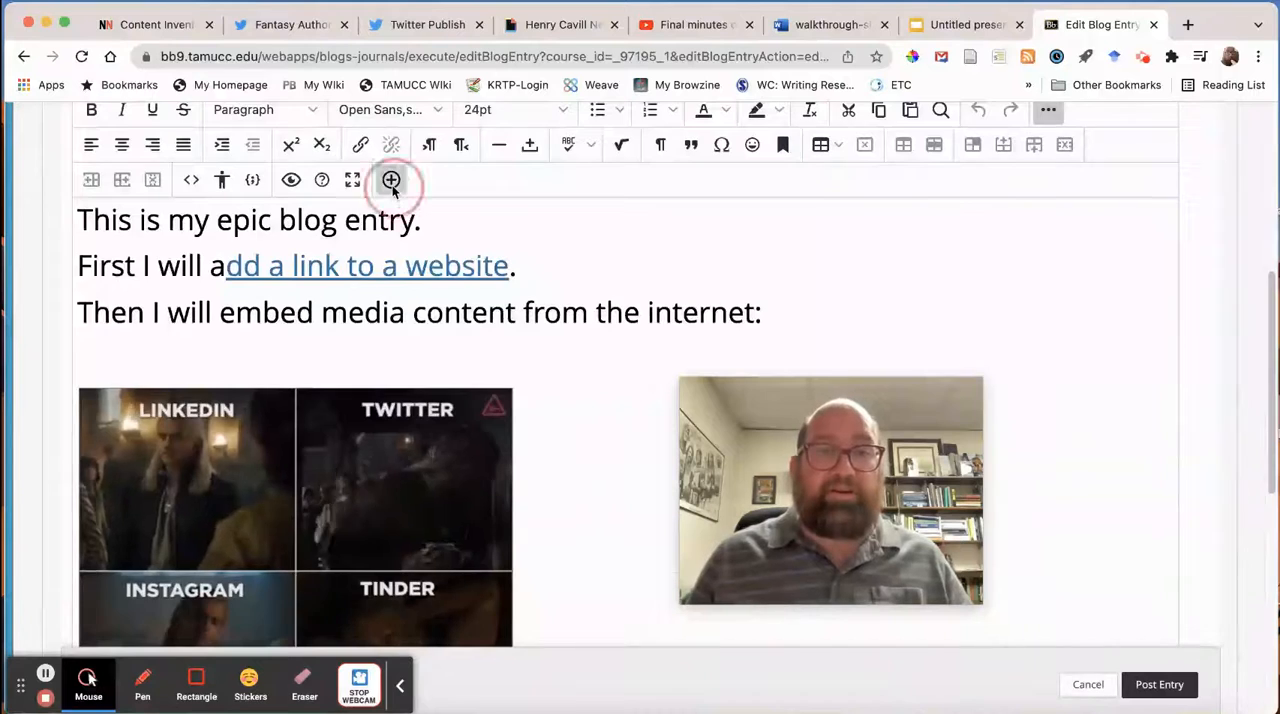
Look through the common and additional tools available for adding content to the entry, and close the list.
{"action": "left_click", "coordinate": [391, 181]}
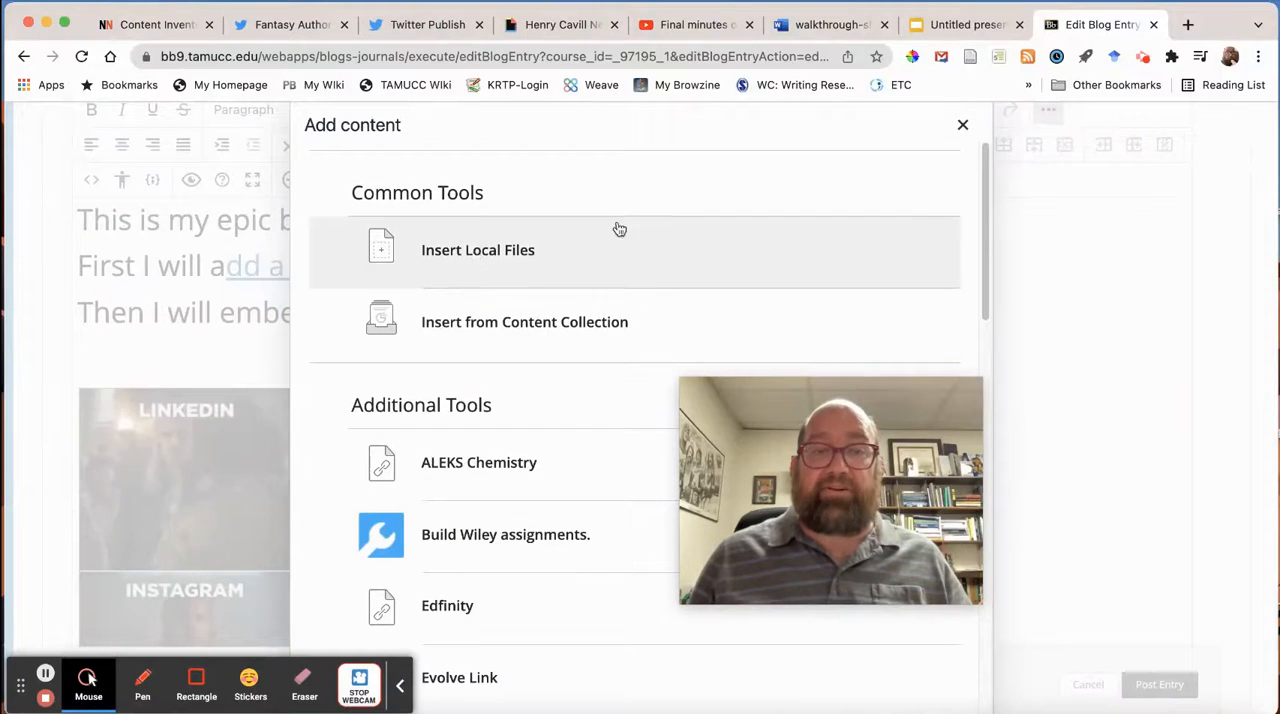
{"action": "scroll", "coordinate": [457, 286], "scroll_direction": "down", "scroll_amount": 5}
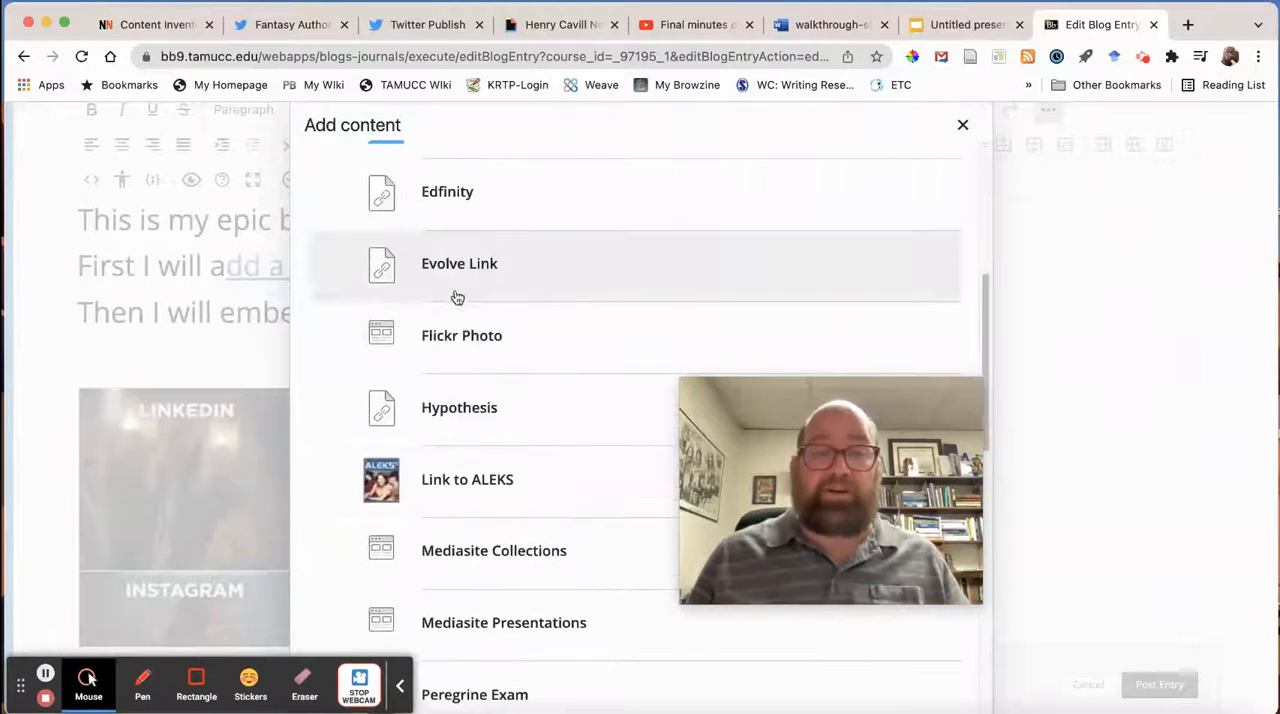
{"action": "scroll", "coordinate": [957, 150], "scroll_direction": "up", "scroll_amount": 5}
{"action": "left_click", "coordinate": [962, 125]}
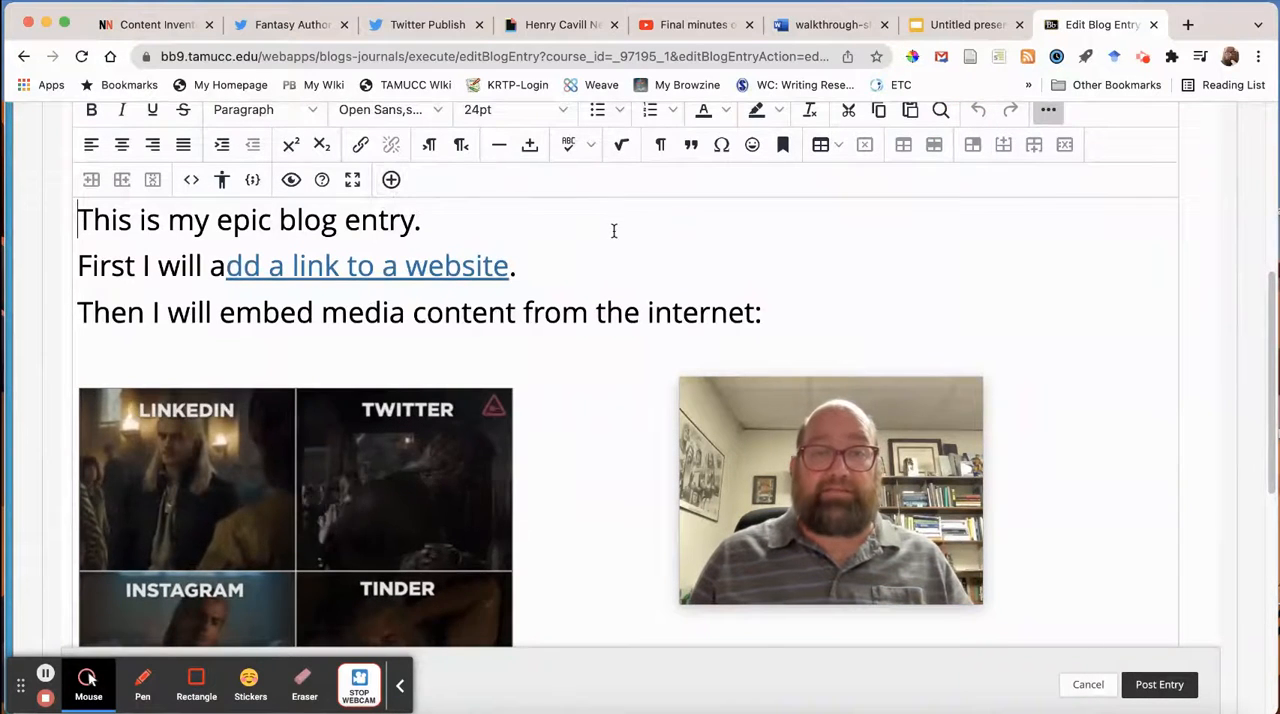
{"action": "scroll", "coordinate": [640, 240], "scroll_direction": "up", "scroll_amount": 1}
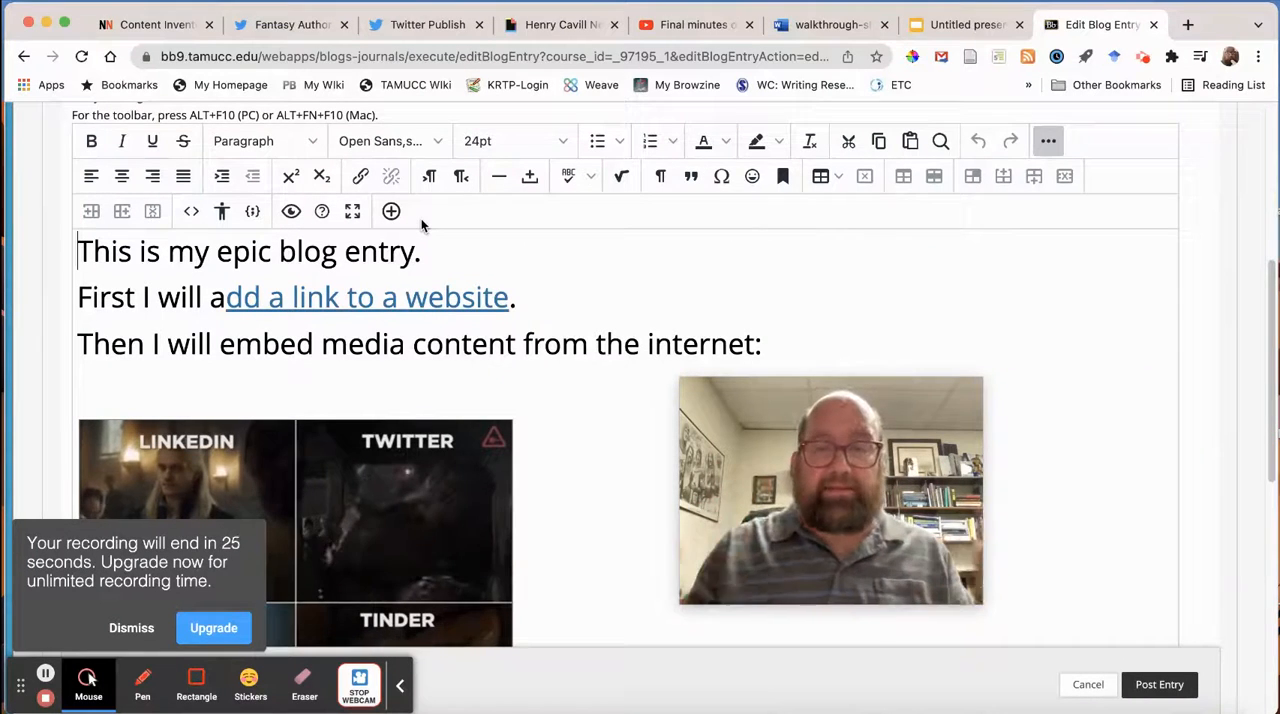
{"action": "left_click", "coordinate": [128, 628]}
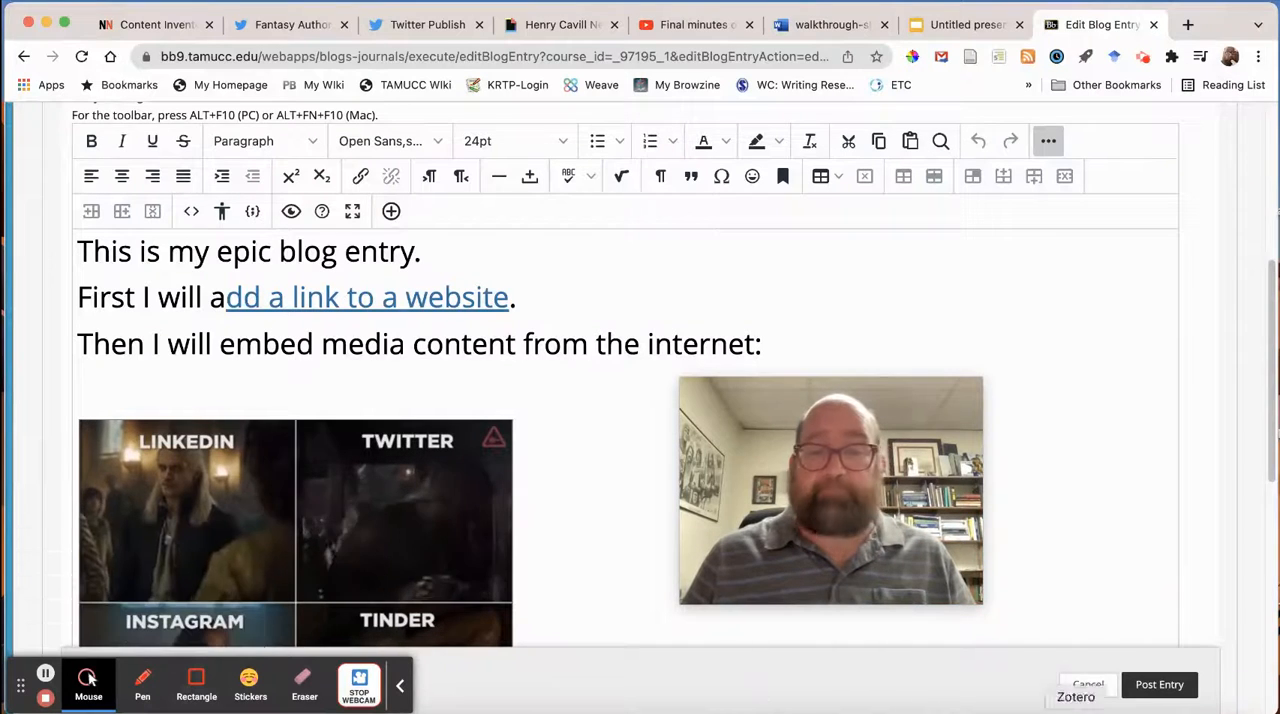